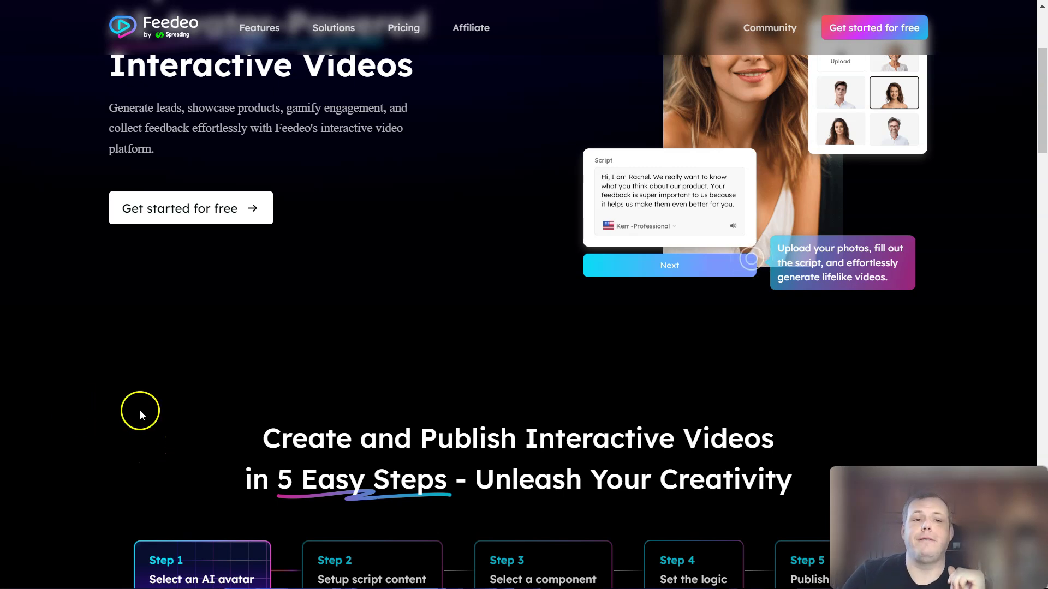
pyautogui.scroll(3, 140, 411)
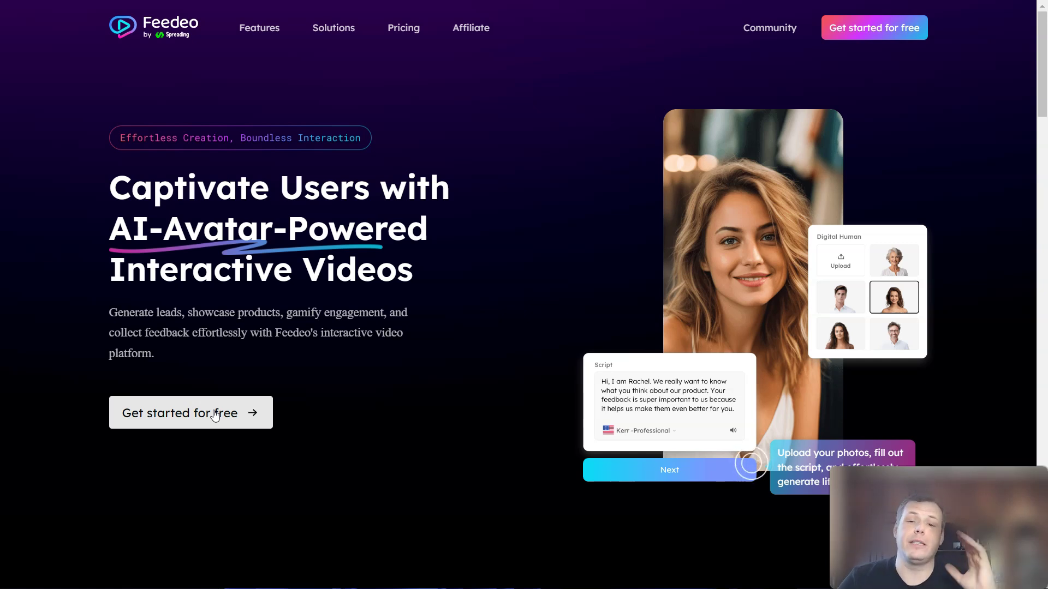
# Browse the tour's script, components and logic steps and start Feedeo with a free account.
pyautogui.click(200, 414)
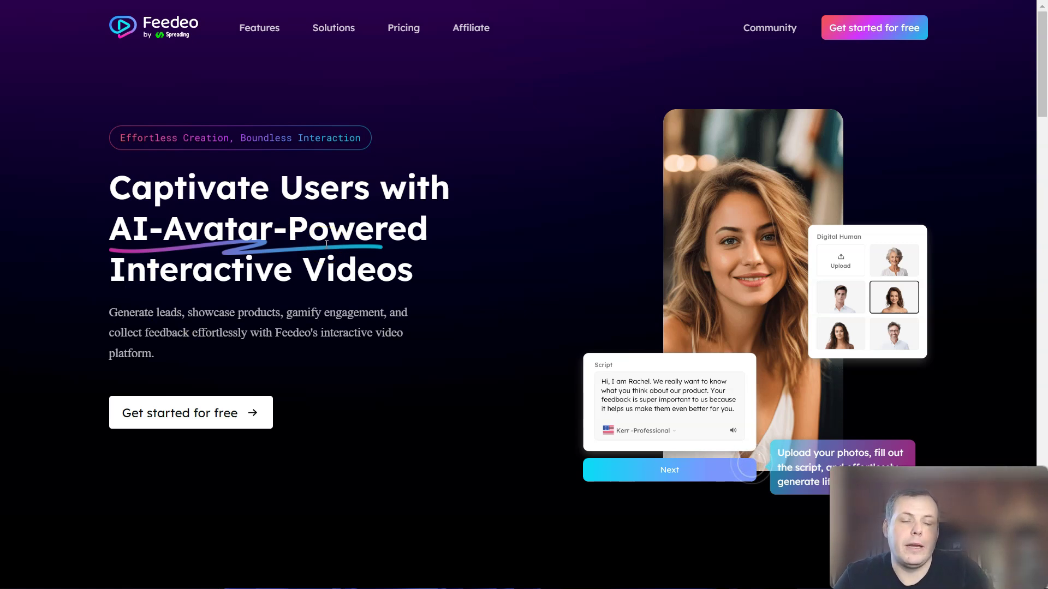
pyautogui.scroll(-5, 340, 300)
pyautogui.scroll(-4, 340, 301)
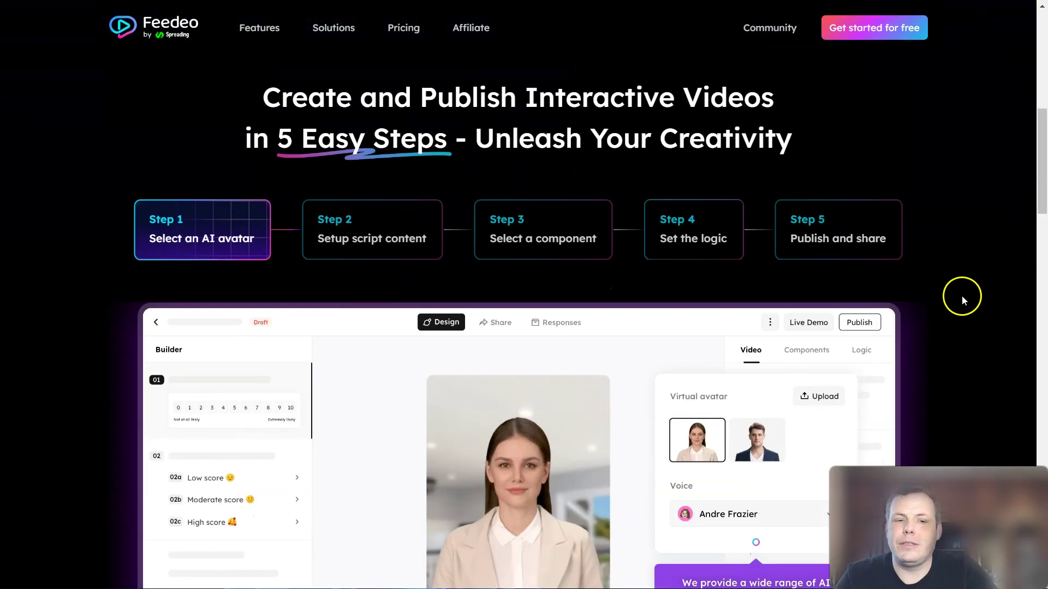
pyautogui.scroll(-2, 942, 295)
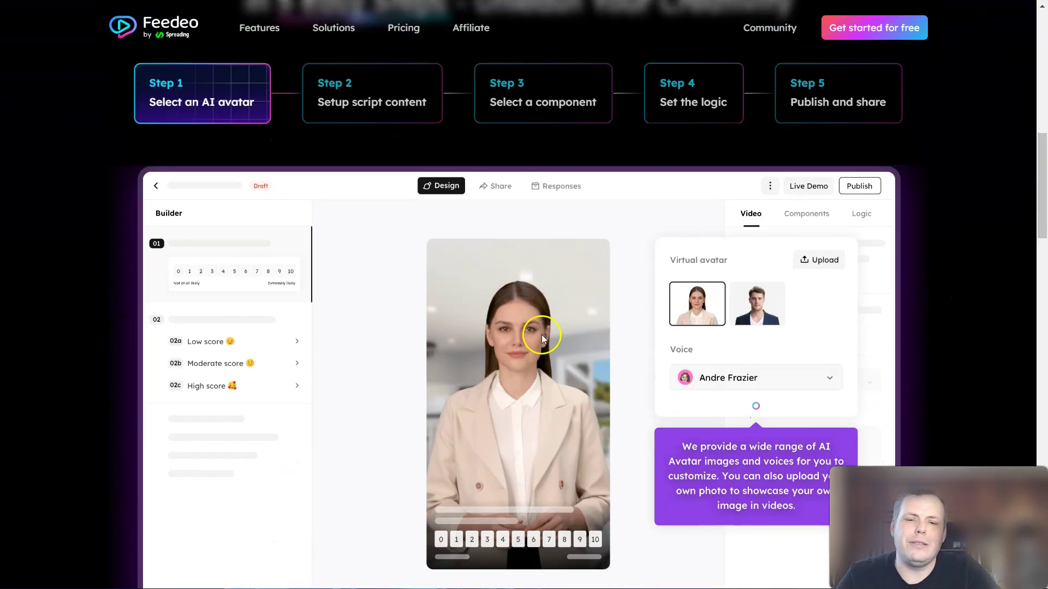
pyautogui.click(416, 119)
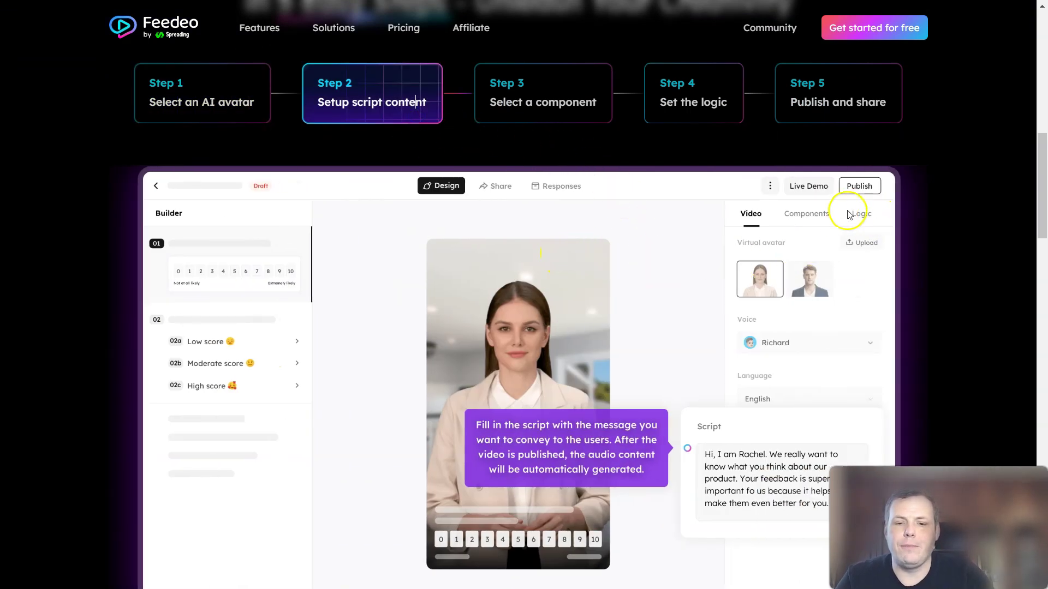
pyautogui.scroll(-2, 850, 214)
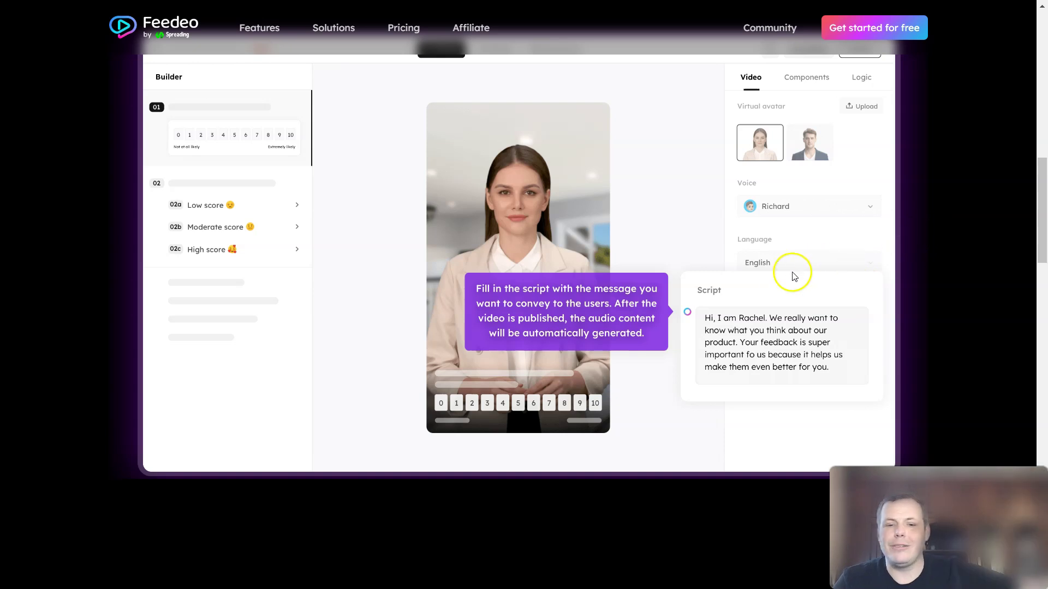
pyautogui.scroll(4, 884, 254)
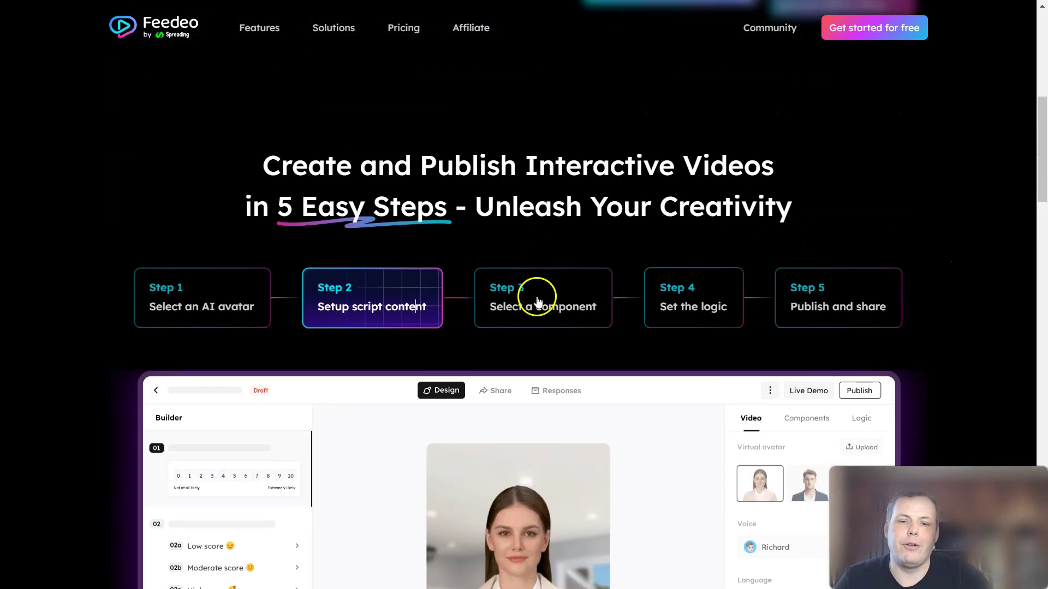
pyautogui.click(537, 296)
pyautogui.scroll(-3, 843, 262)
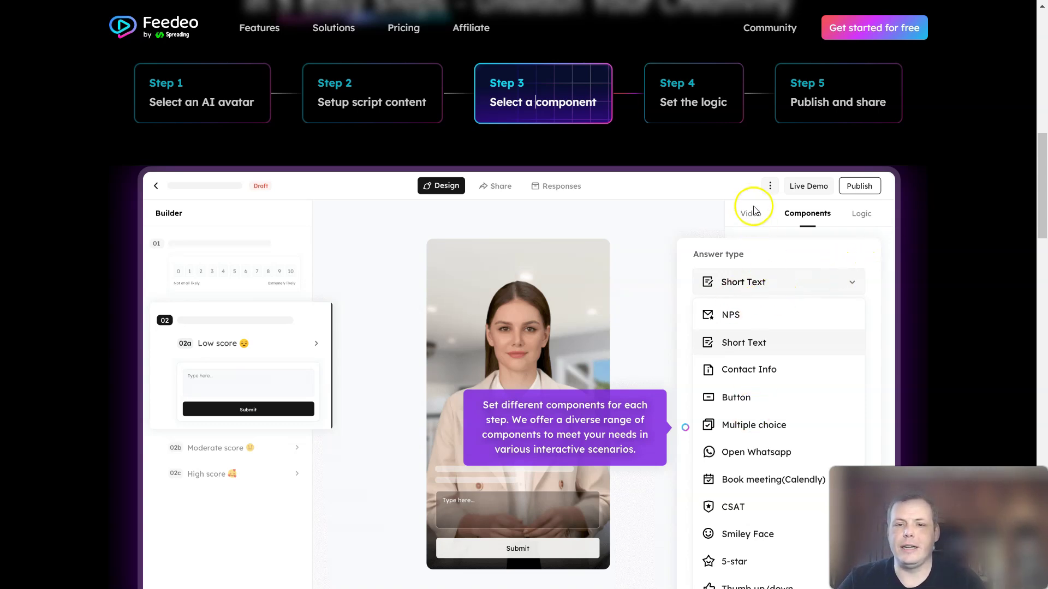
pyautogui.click(655, 107)
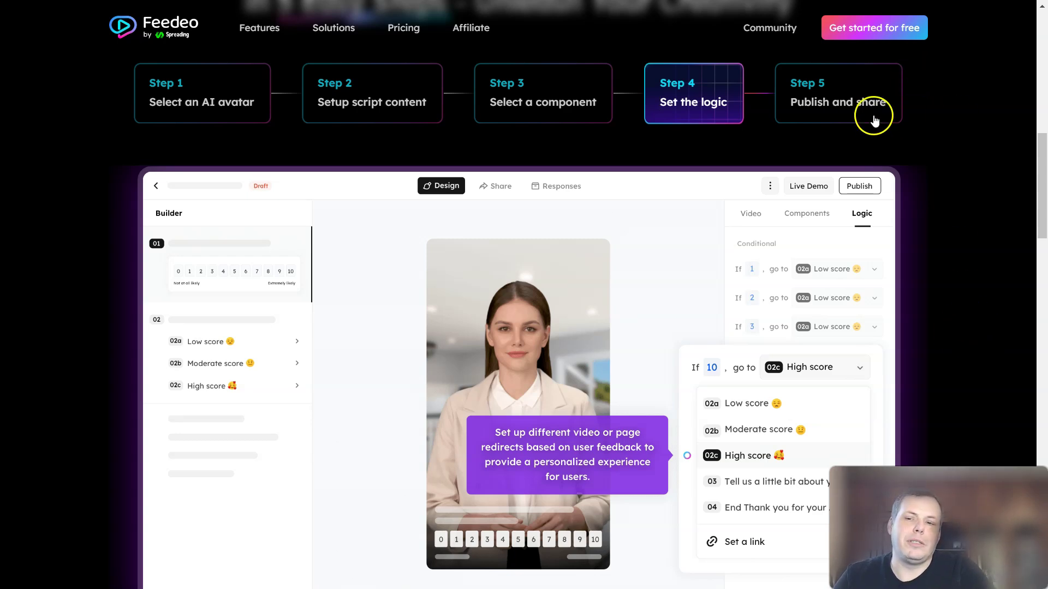
pyautogui.scroll(3, 960, 197)
pyautogui.scroll(4, 959, 199)
pyautogui.scroll(2, 942, 212)
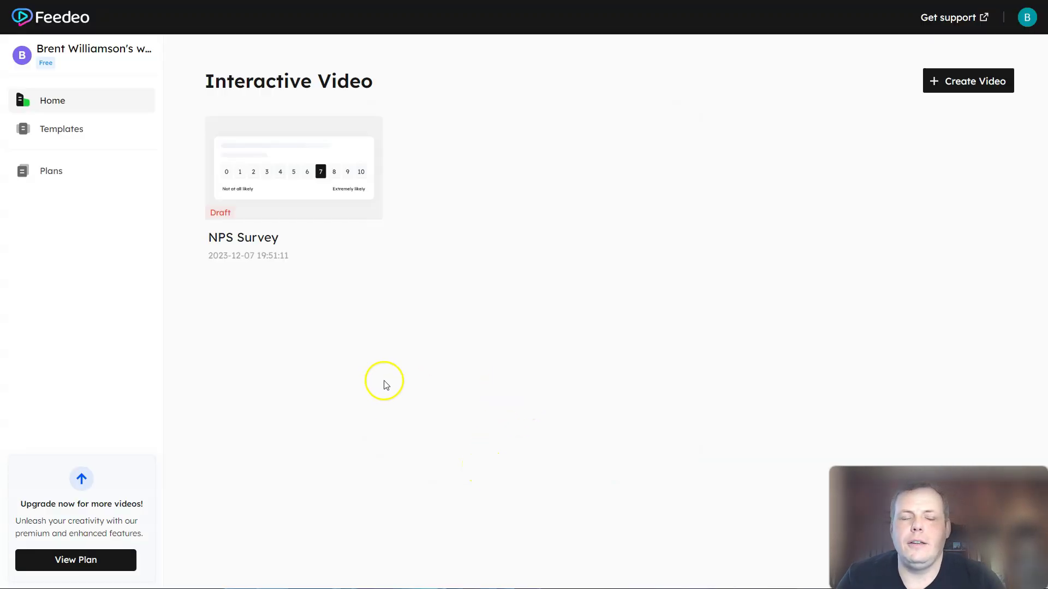
# Bring up the Plans page comparing Free, Starter, Pro and Enterprise tiers.
pyautogui.rightClick(336, 136)
pyautogui.tripleClick(247, 255)
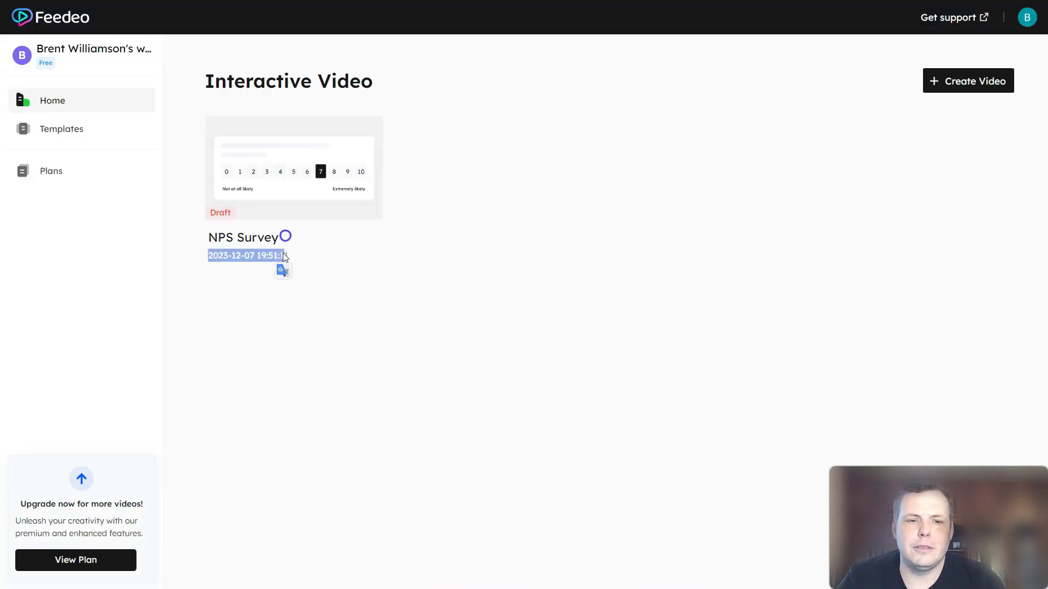
pyautogui.click(344, 287)
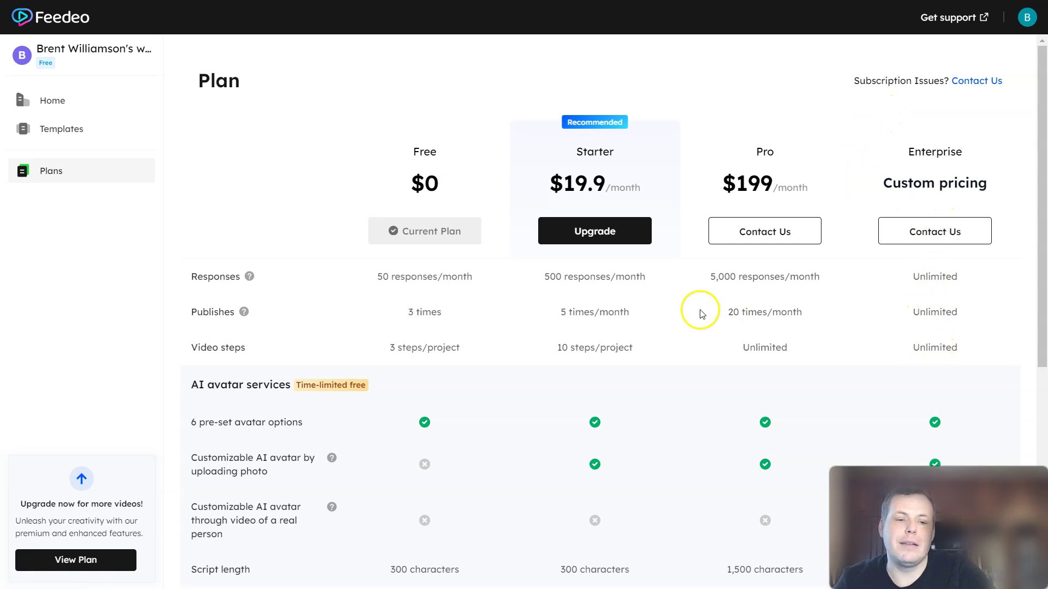
pyautogui.scroll(-4, 704, 315)
pyautogui.scroll(2, 401, 286)
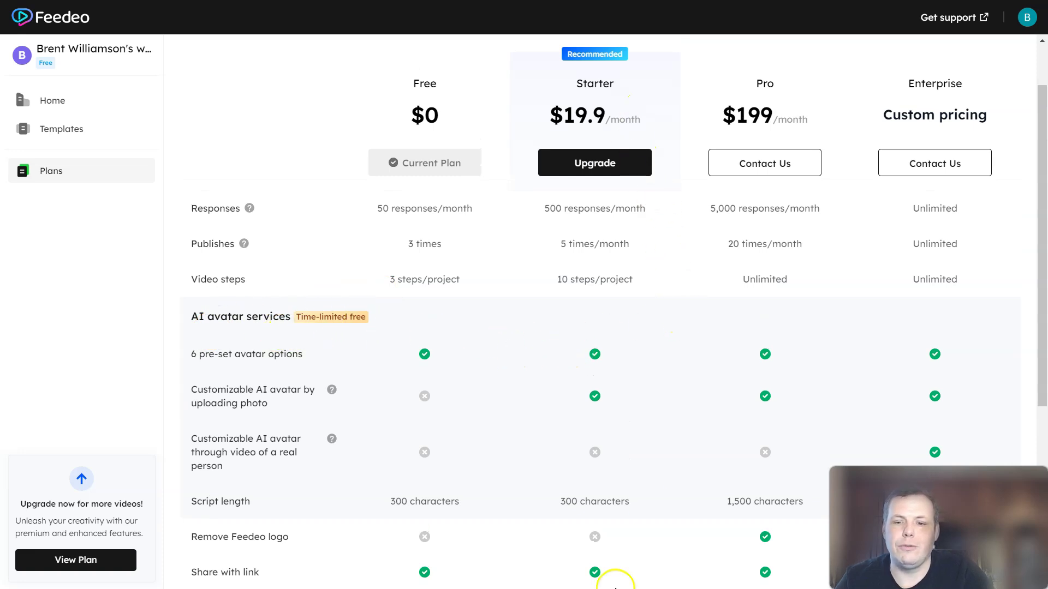
pyautogui.scroll(-4, 680, 377)
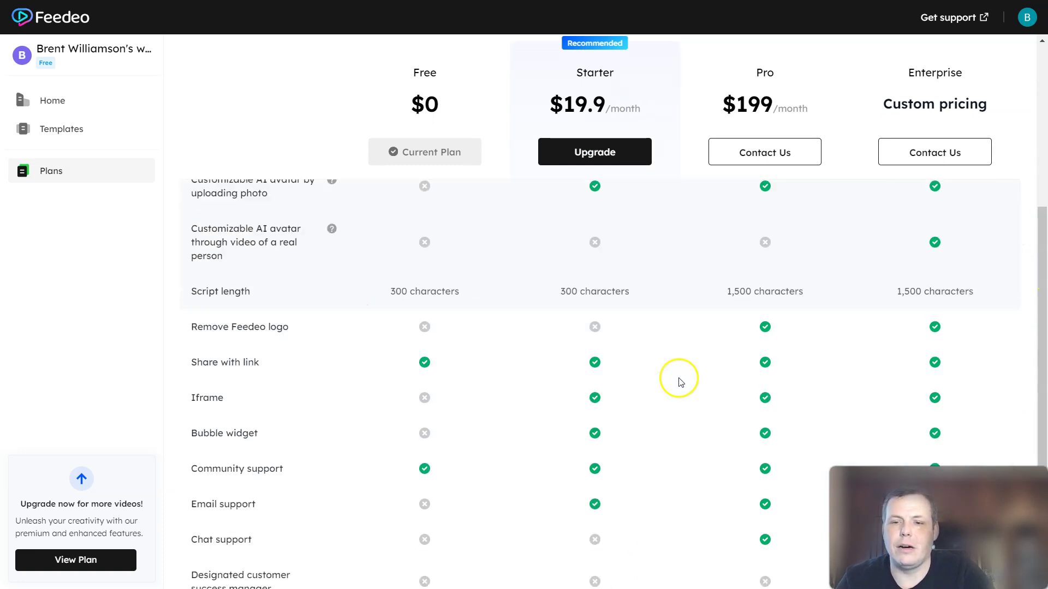
pyautogui.scroll(5, 736, 326)
pyautogui.scroll(-2, 958, 279)
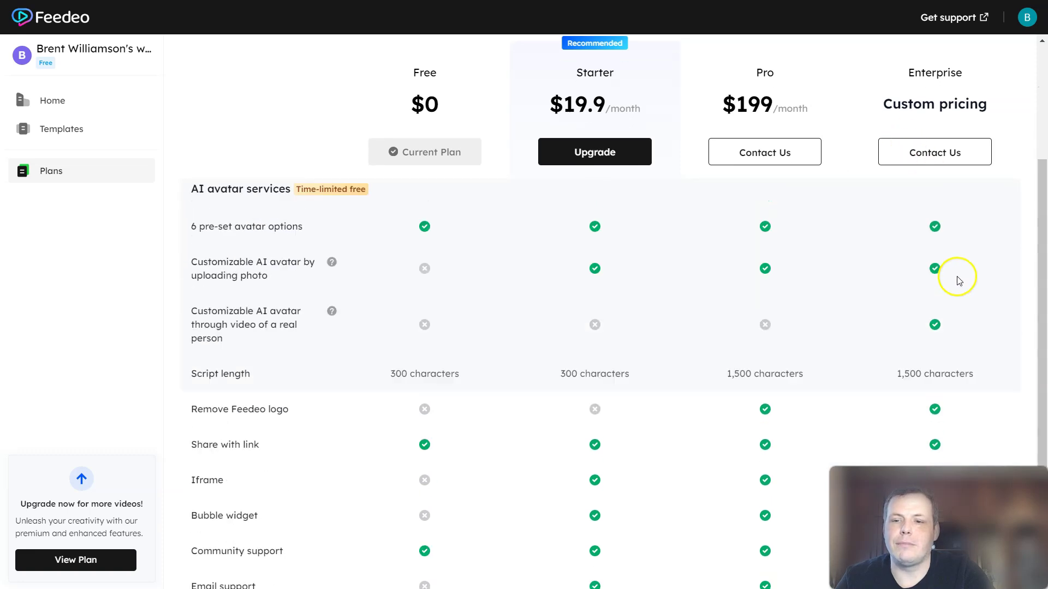
pyautogui.scroll(-2, 943, 310)
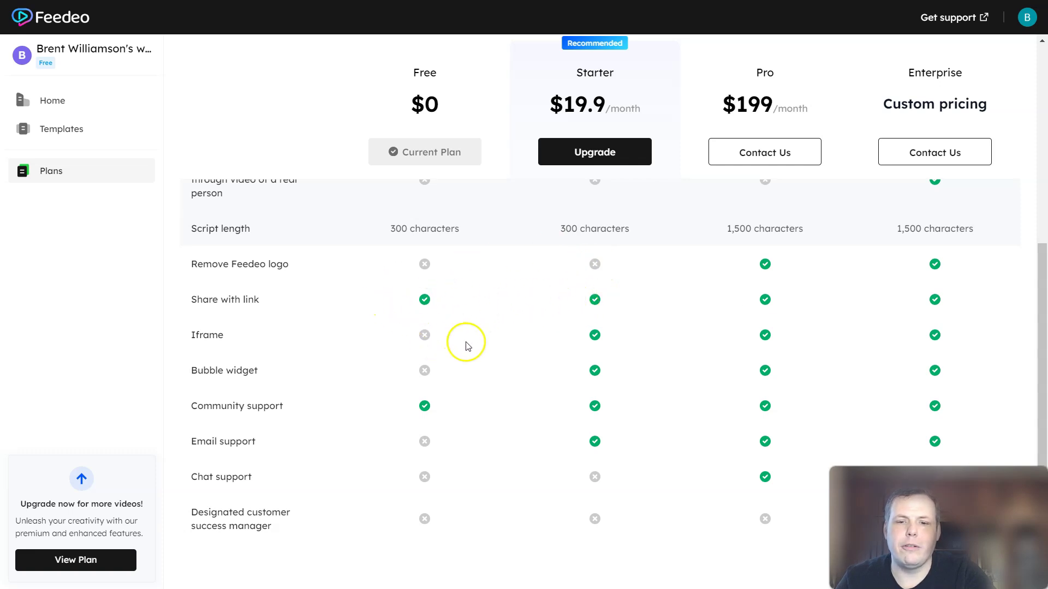
pyautogui.scroll(1, 468, 344)
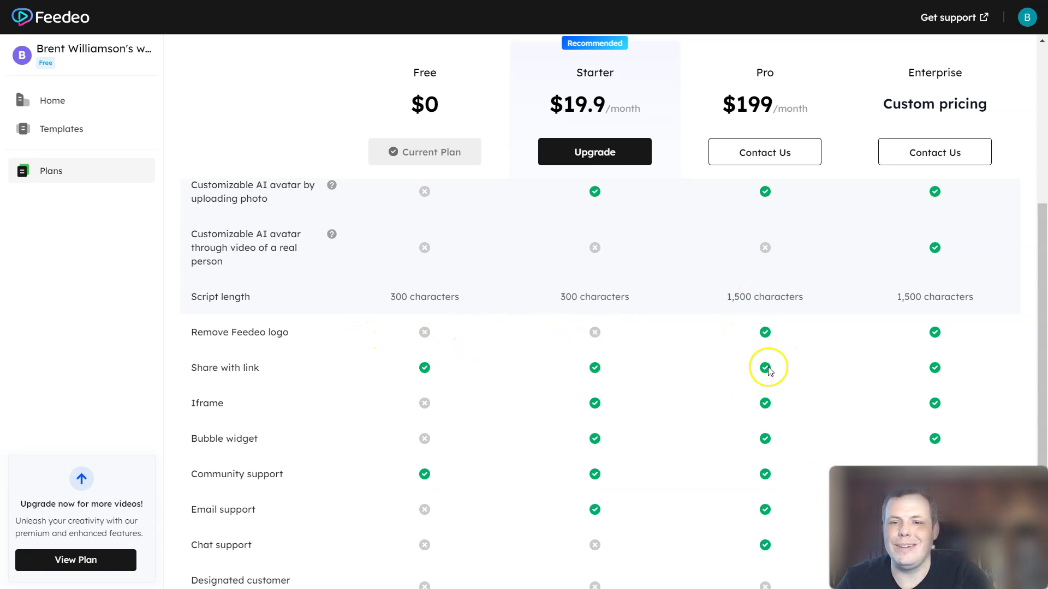
pyautogui.scroll(-1, 606, 369)
pyautogui.scroll(-1, 605, 393)
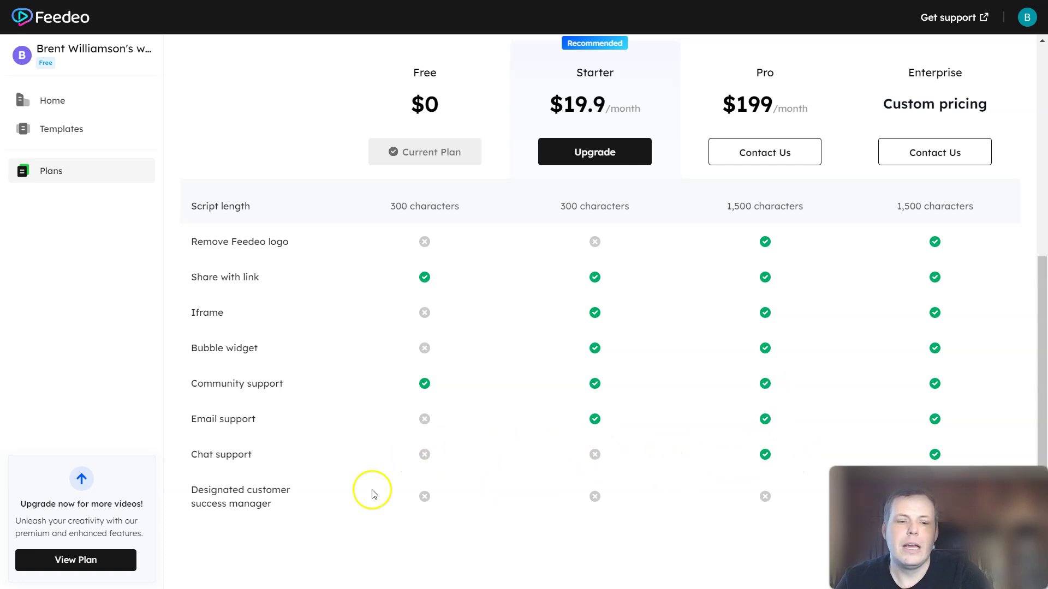
pyautogui.scroll(3, 700, 376)
pyautogui.scroll(1, 700, 376)
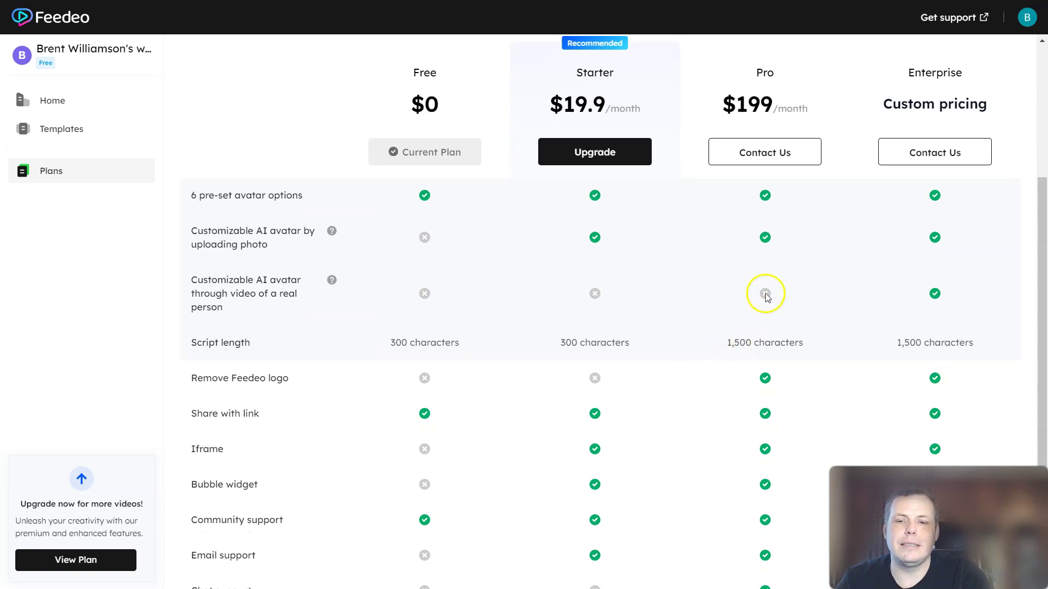
pyautogui.scroll(-3, 761, 299)
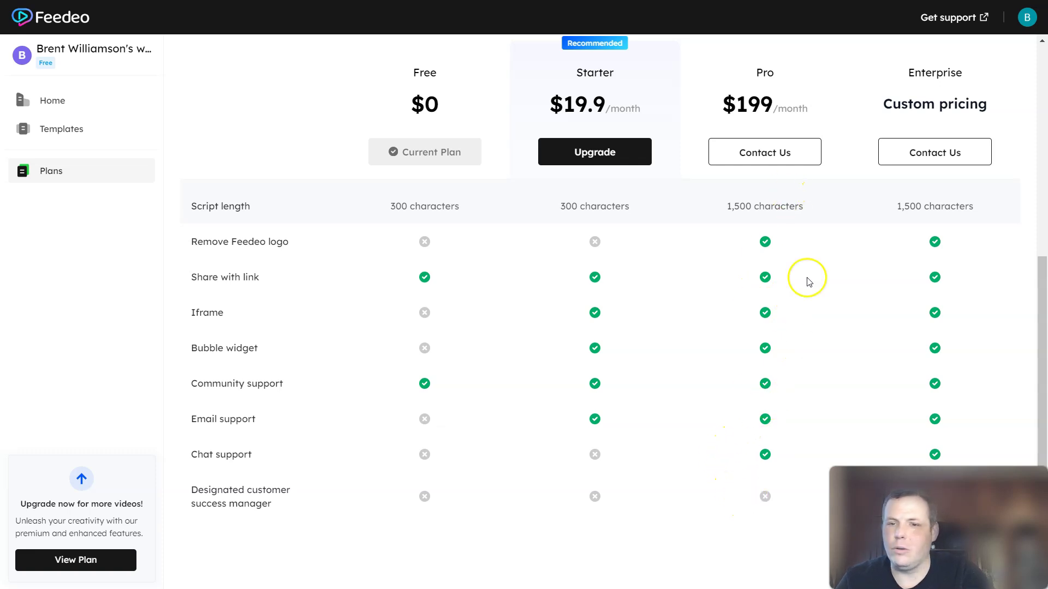
pyautogui.scroll(1, 778, 459)
pyautogui.scroll(5, 778, 460)
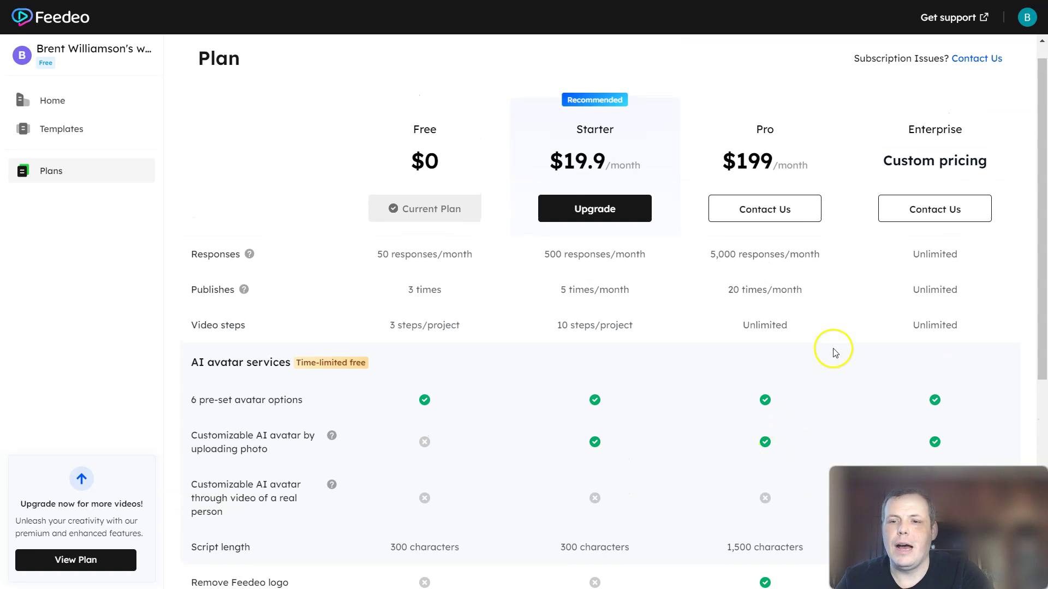
pyautogui.scroll(-5, 834, 352)
pyautogui.scroll(-1, 983, 200)
pyautogui.scroll(6, 937, 272)
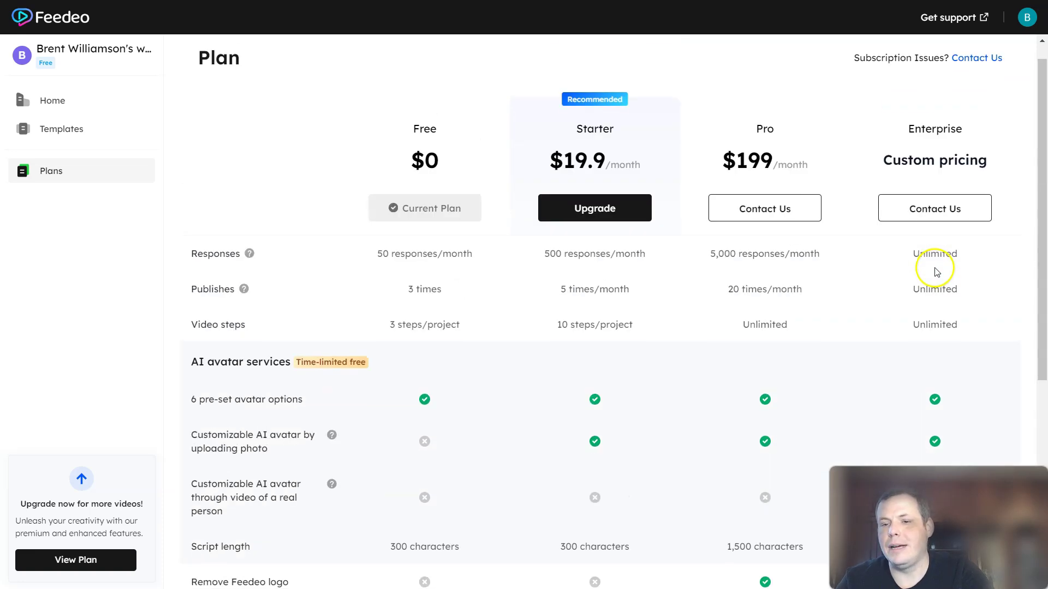
pyautogui.scroll(-5, 675, 373)
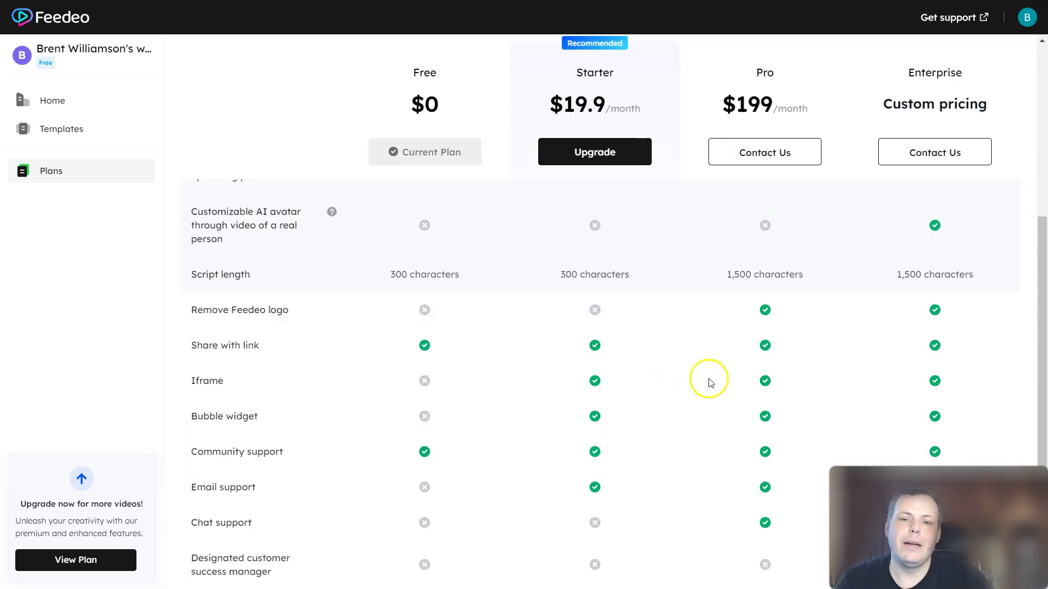
pyautogui.scroll(2, 864, 294)
pyautogui.scroll(3, 868, 295)
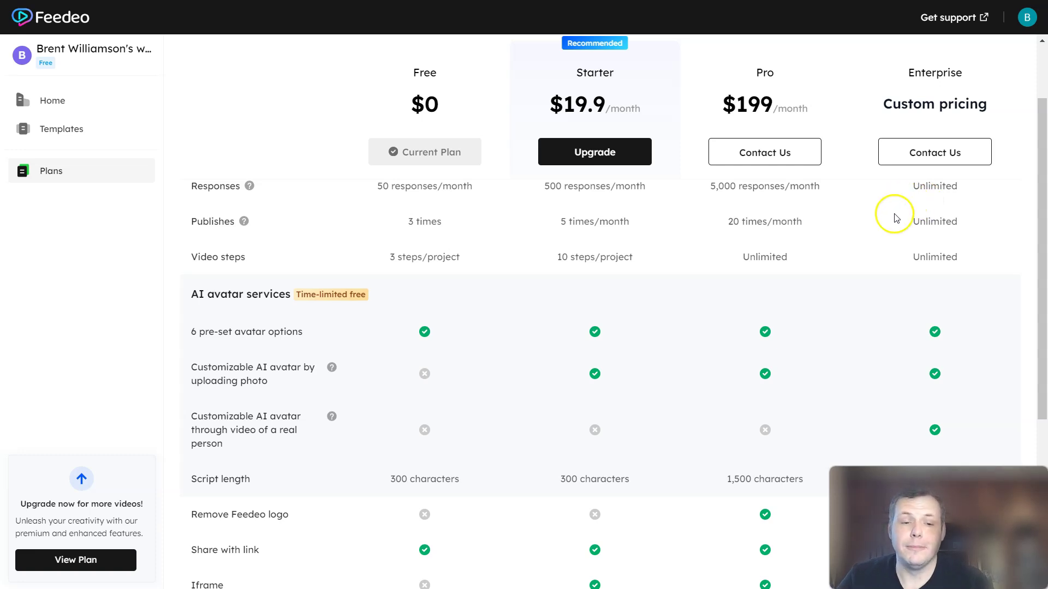
pyautogui.scroll(-5, 907, 203)
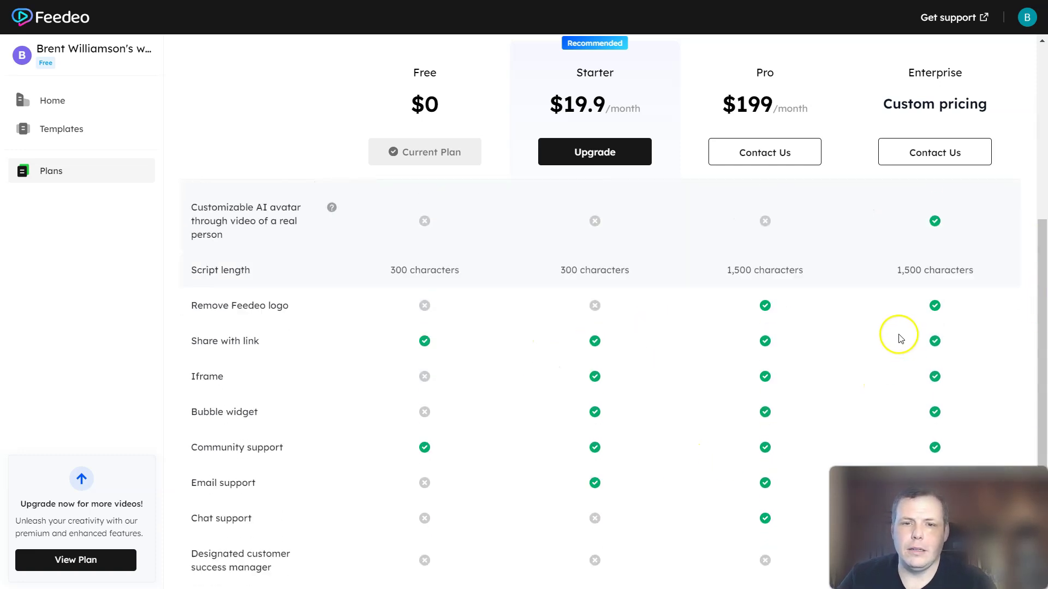
pyautogui.scroll(3, 901, 344)
pyautogui.scroll(2, 778, 205)
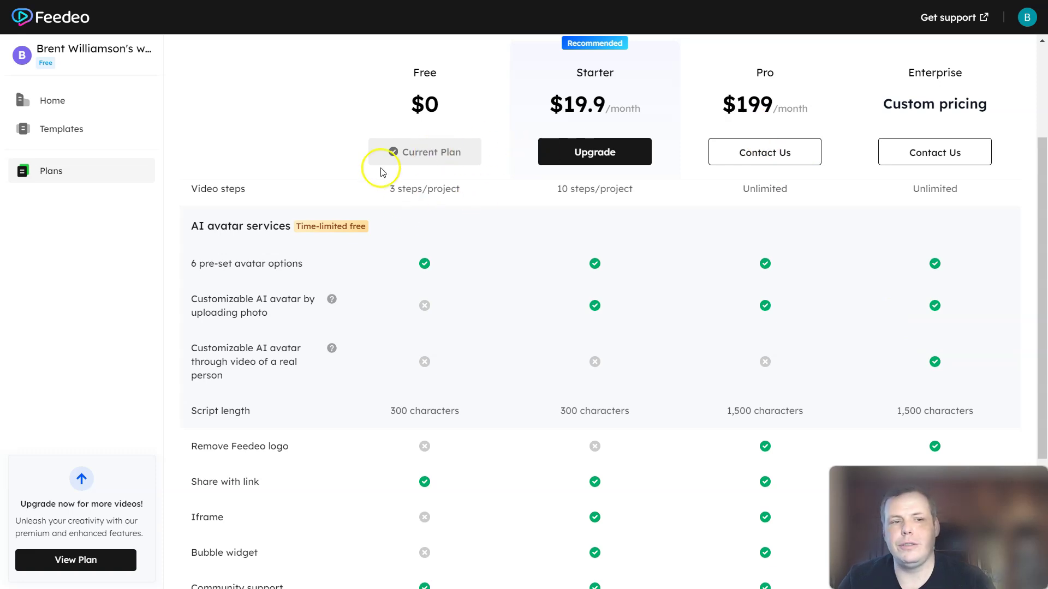
# Show the Templates gallery with NPS Survey, Lead Generation and other ready-made templates.
pyautogui.click(59, 130)
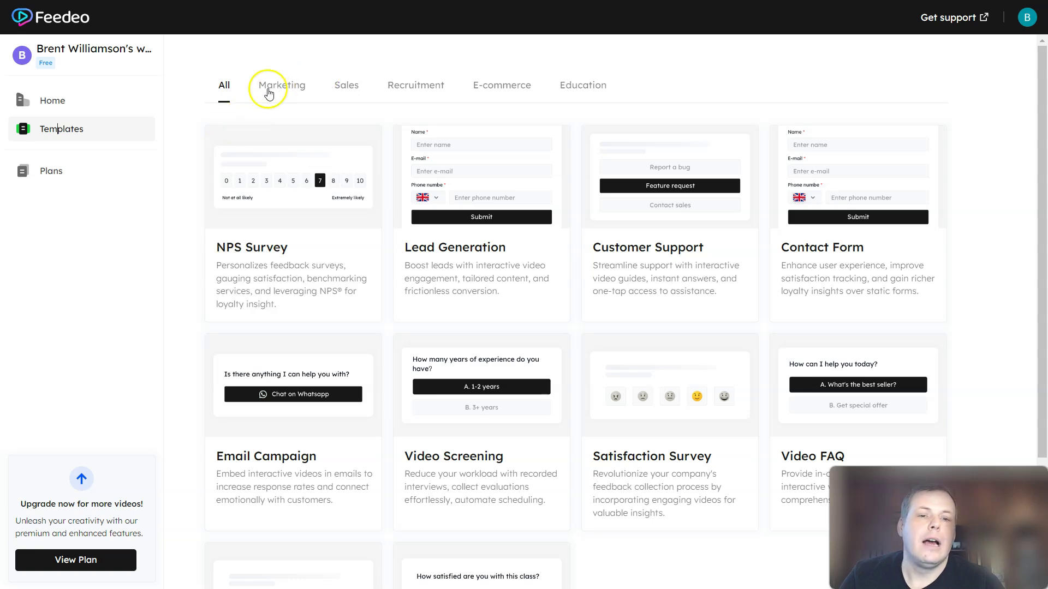
# Browse the Marketing, Sales, Recruitment, E-commerce and Education template categories.
pyautogui.click(275, 87)
pyautogui.click(346, 86)
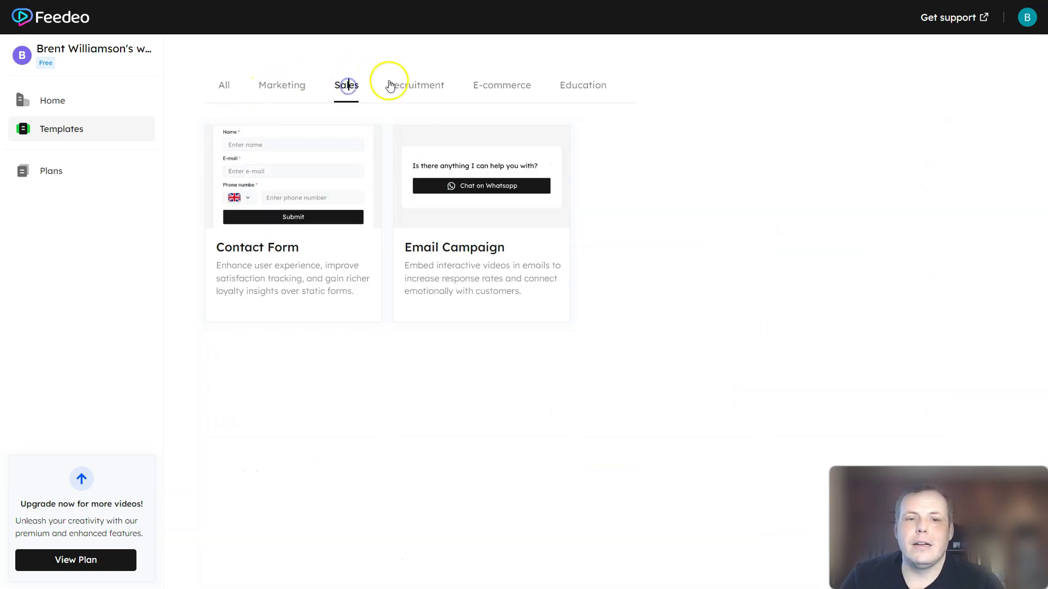
pyautogui.click(416, 85)
pyautogui.click(500, 85)
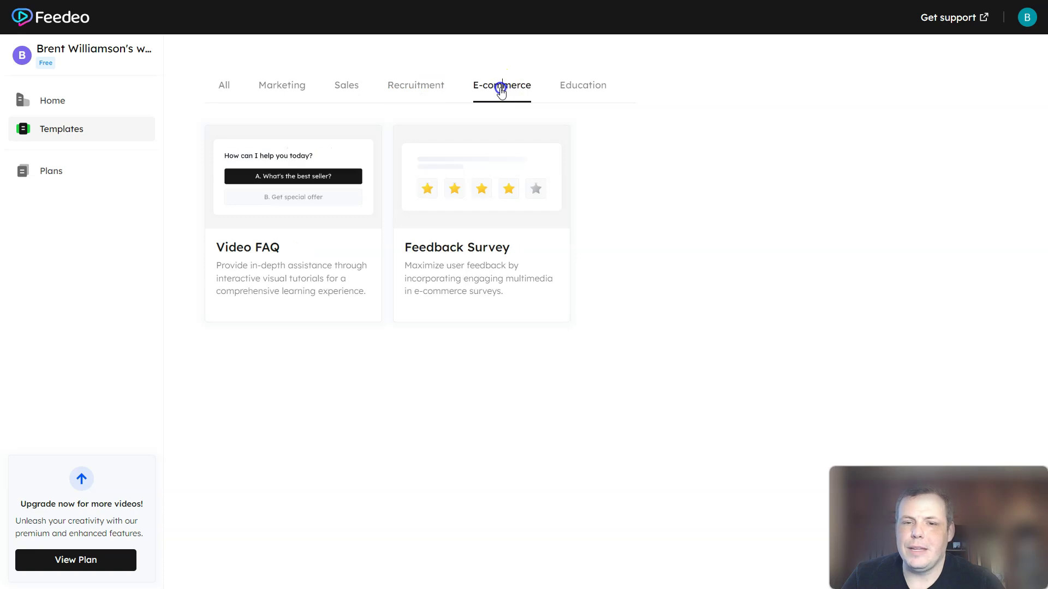
pyautogui.click(599, 81)
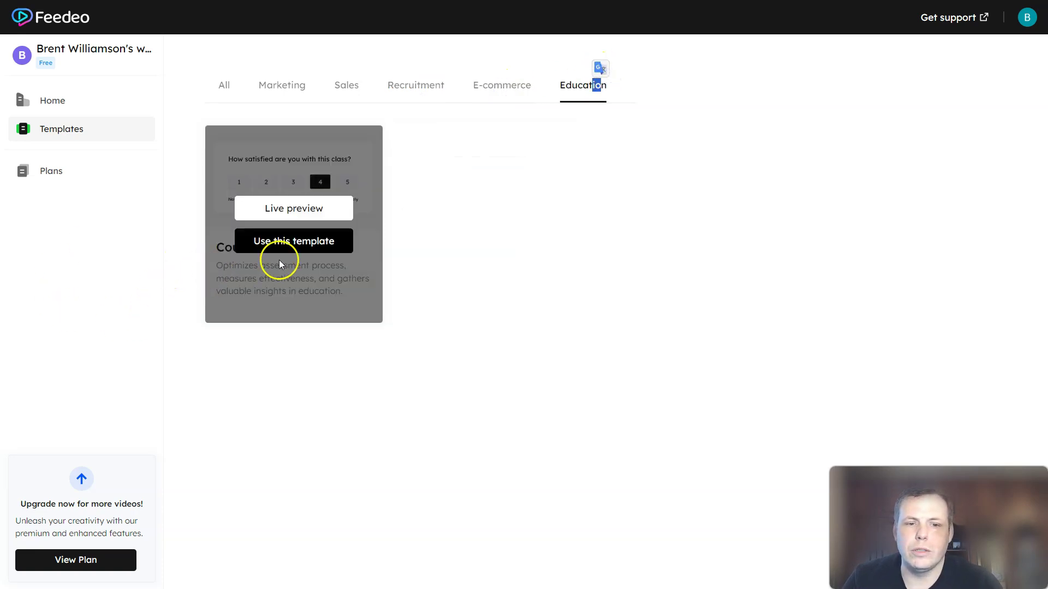
pyautogui.click(279, 79)
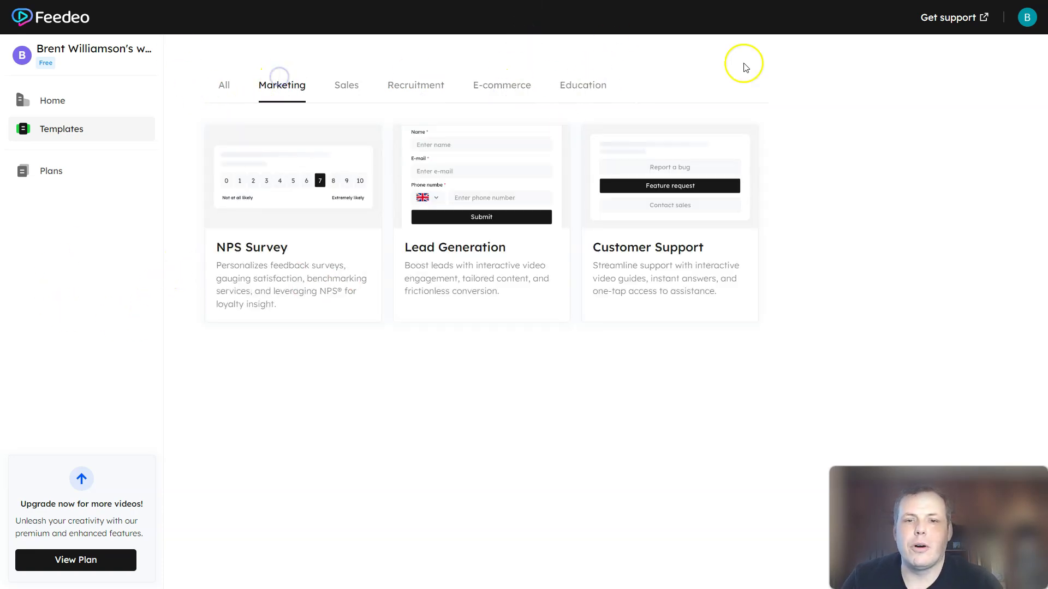
pyautogui.click(577, 90)
pyautogui.moveTo(293, 224)
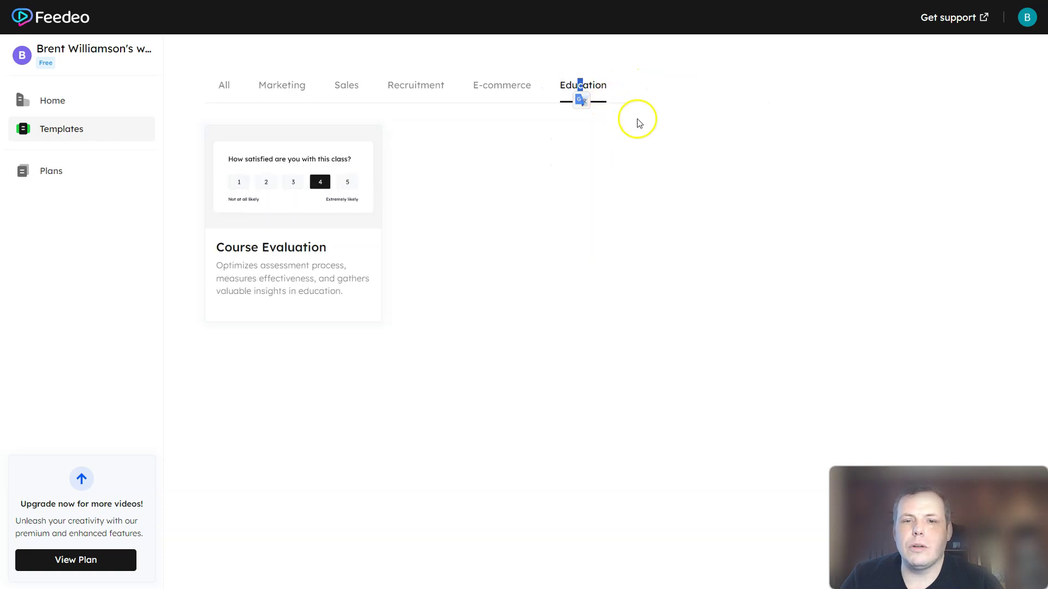
# Create a new interactive video from the Course Evaluation template.
pyautogui.click(231, 179)
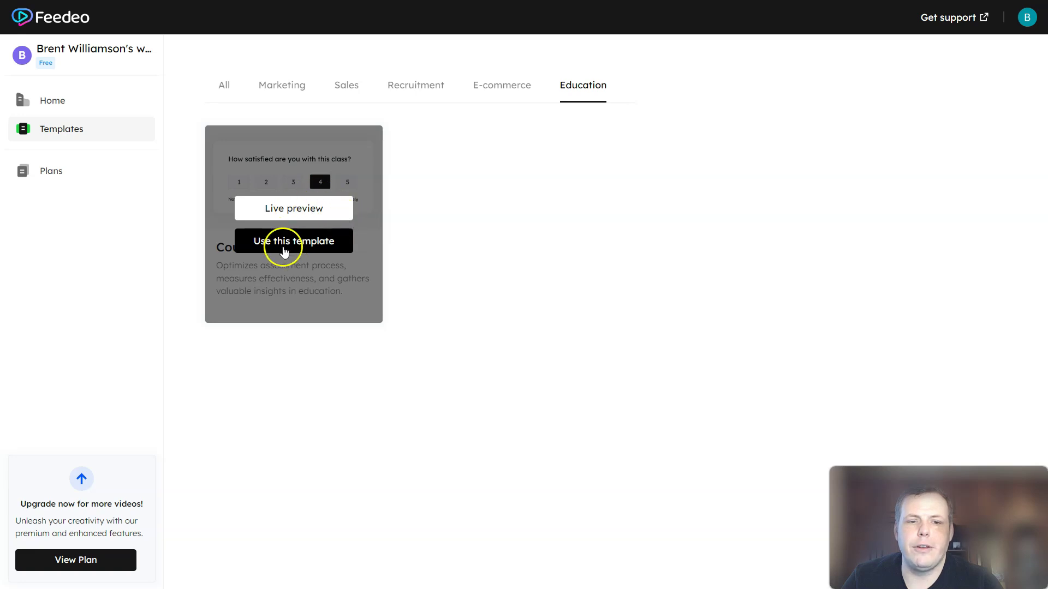
pyautogui.click(293, 240)
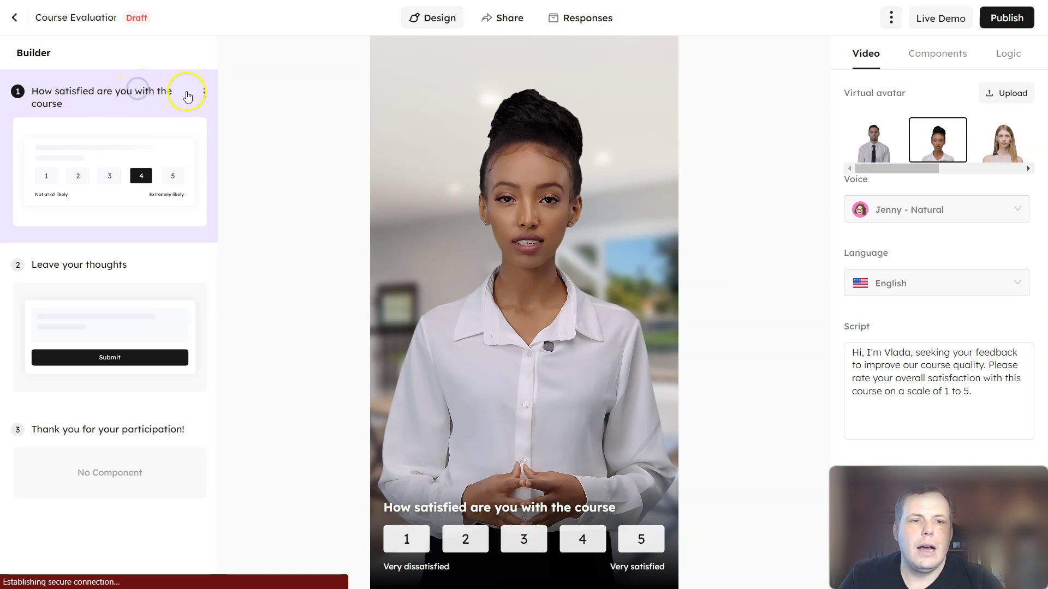
# Rename the first step's question to "How was the course??".
pyautogui.click(204, 92)
pyautogui.click(238, 118)
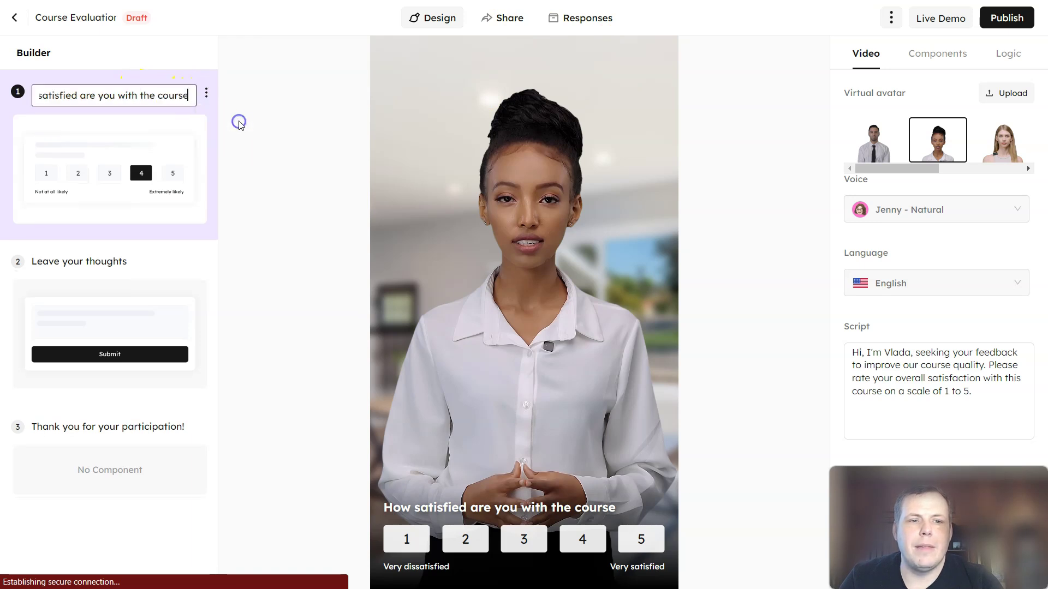
pyautogui.hotkey('ctrl', 'a')
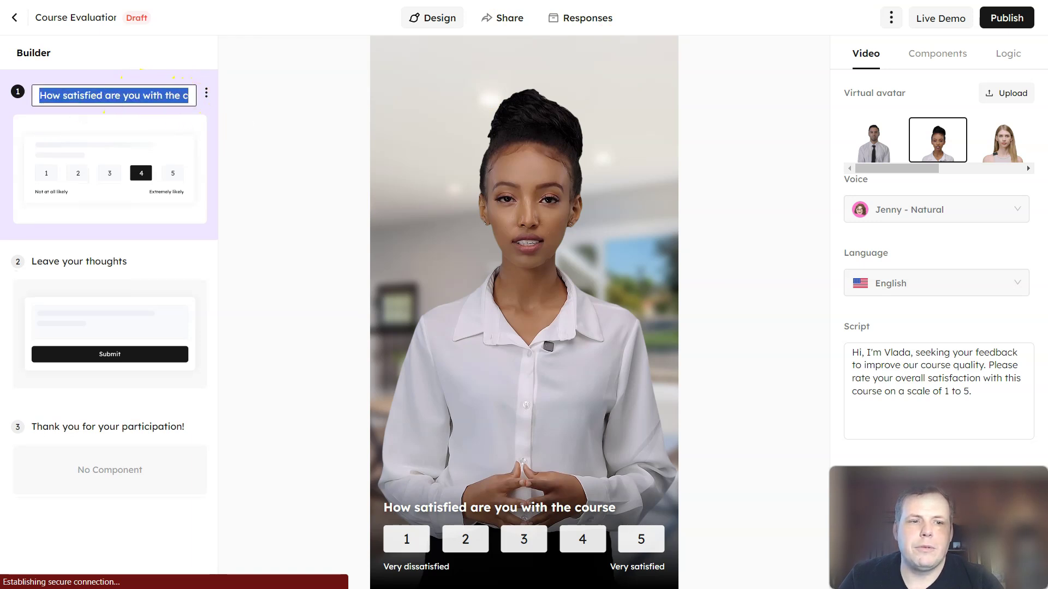
pyautogui.press('BackSpace')
pyautogui.write('How was the course??')
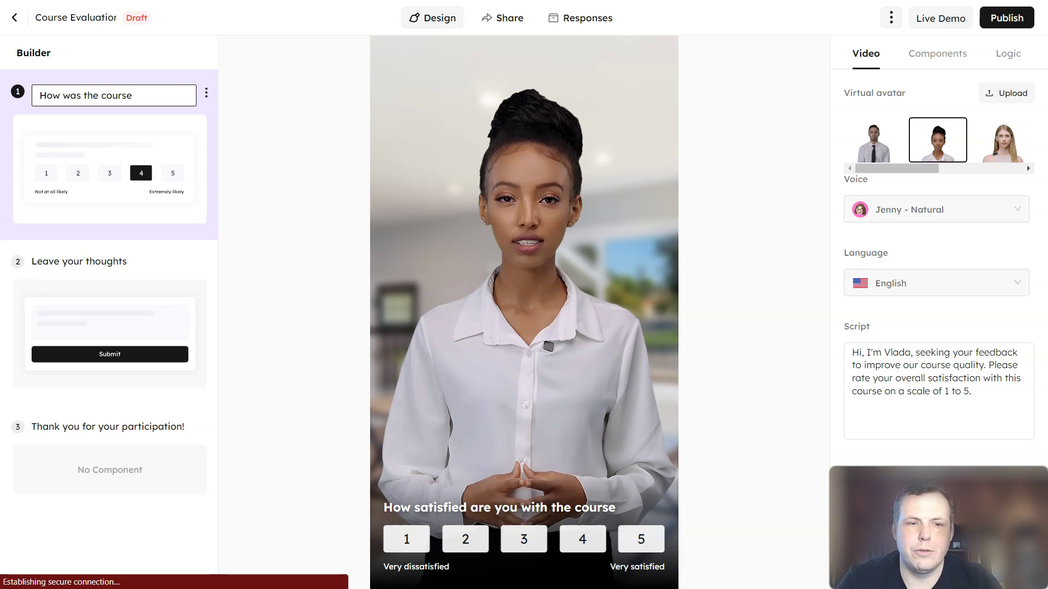
pyautogui.click(110, 155)
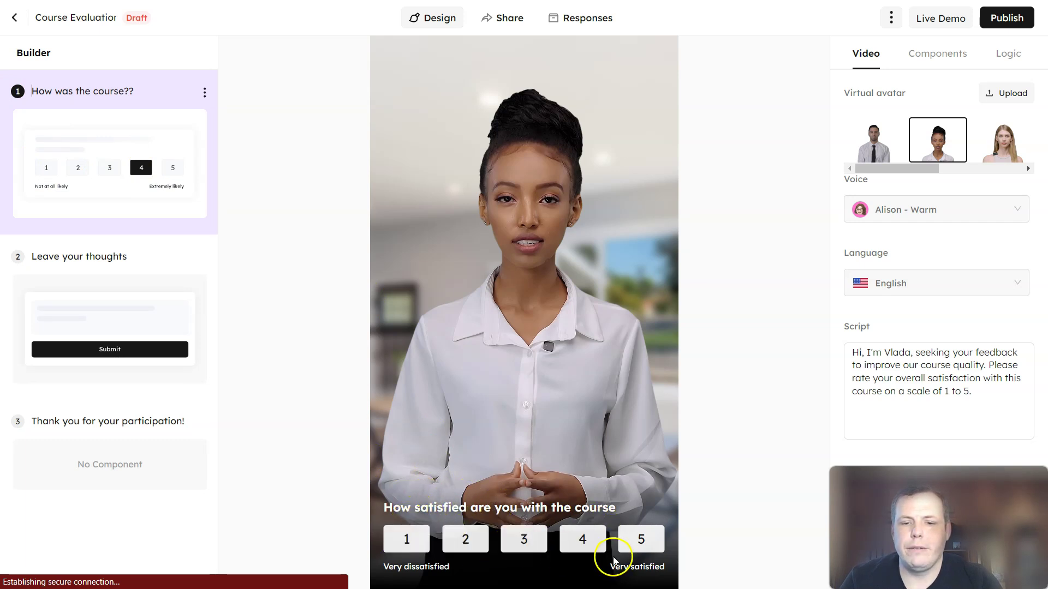
# Review the Leave your thoughts and thank-you steps, then return to the first question.
pyautogui.click(161, 259)
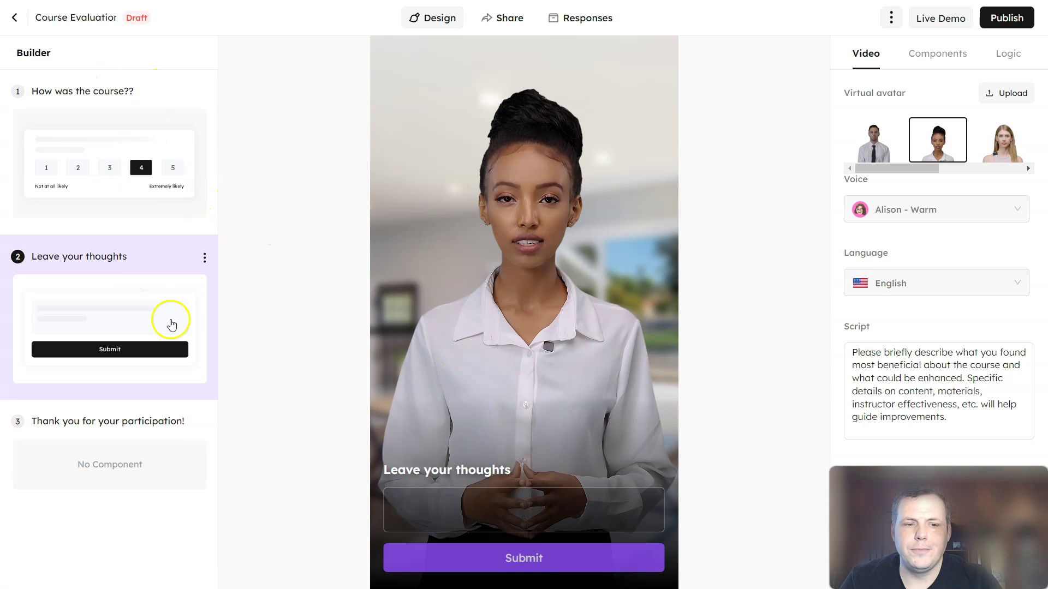
pyautogui.click(205, 258)
pyautogui.click(288, 149)
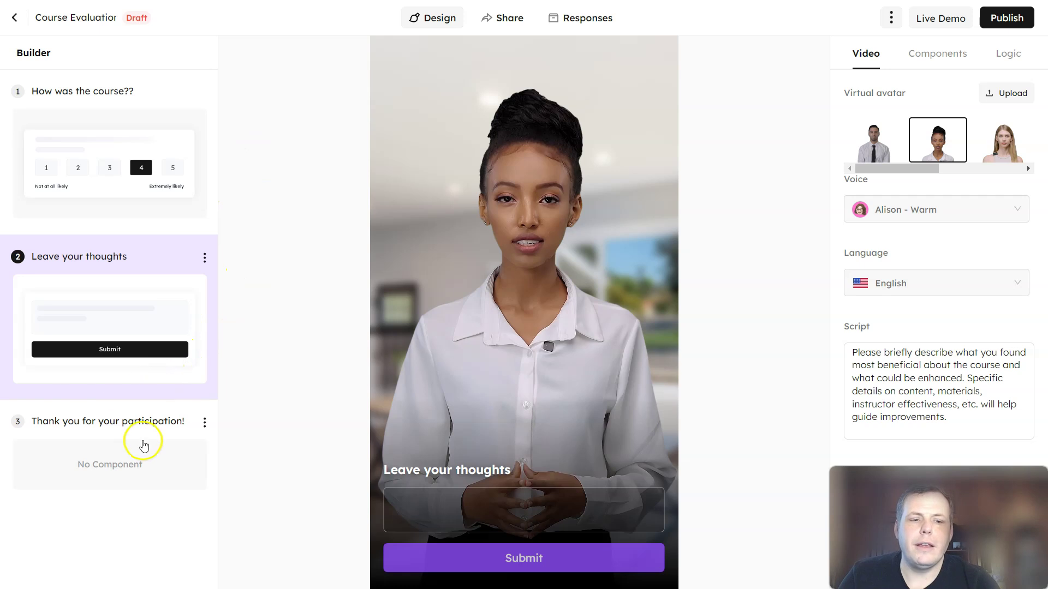
pyautogui.click(144, 423)
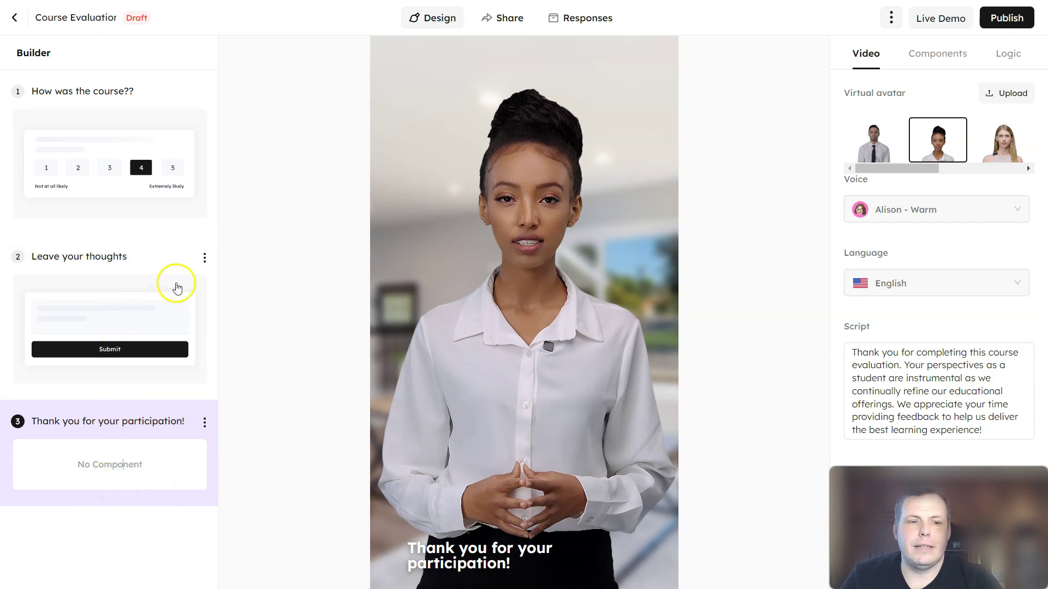
pyautogui.click(124, 147)
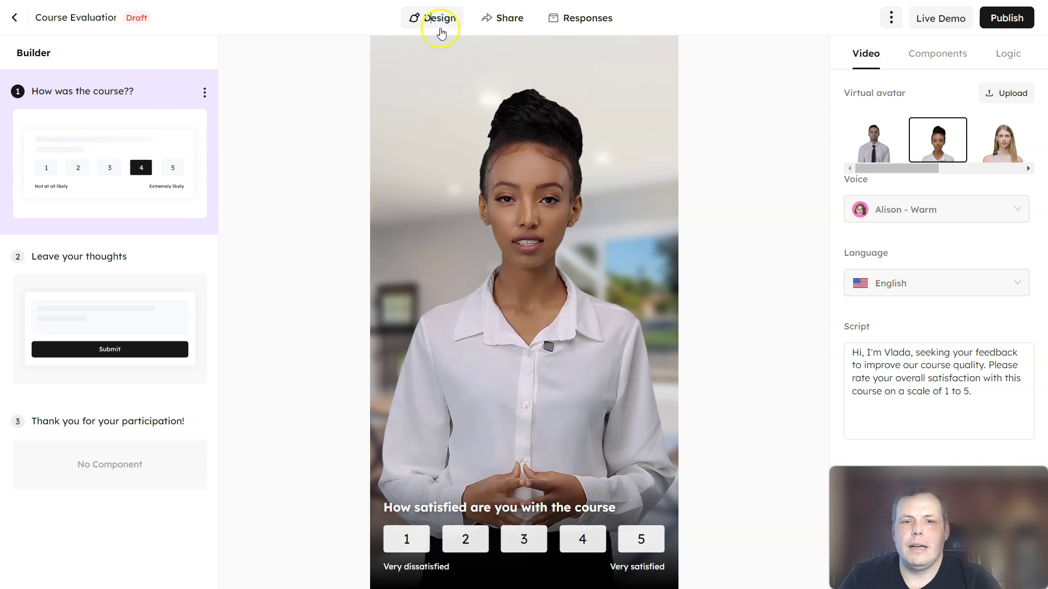
# Check the video's empty Responses page and its Share options.
pyautogui.click(587, 19)
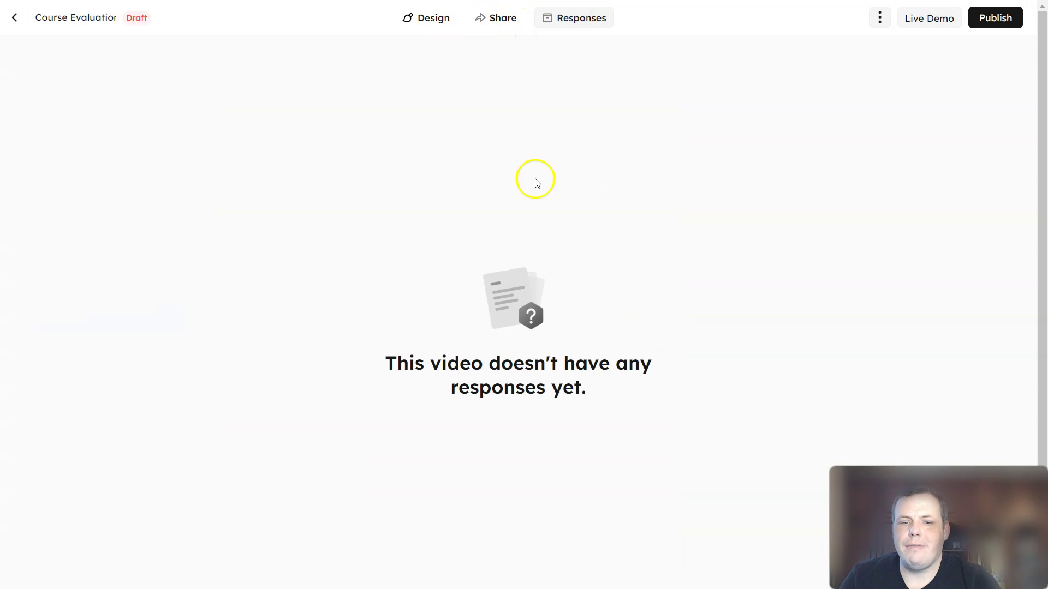
pyautogui.click(502, 18)
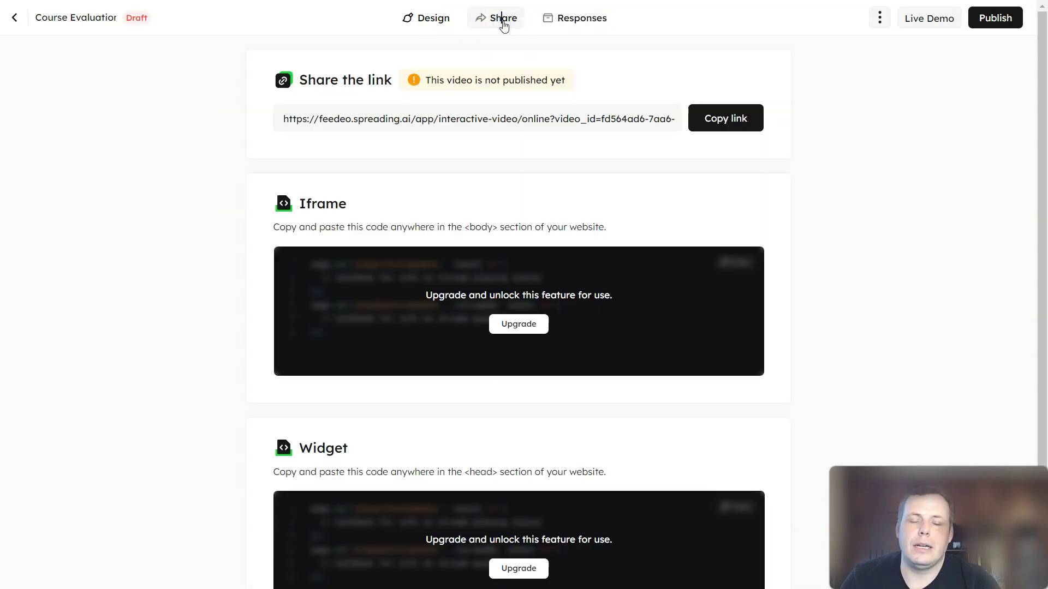
pyautogui.click(434, 18)
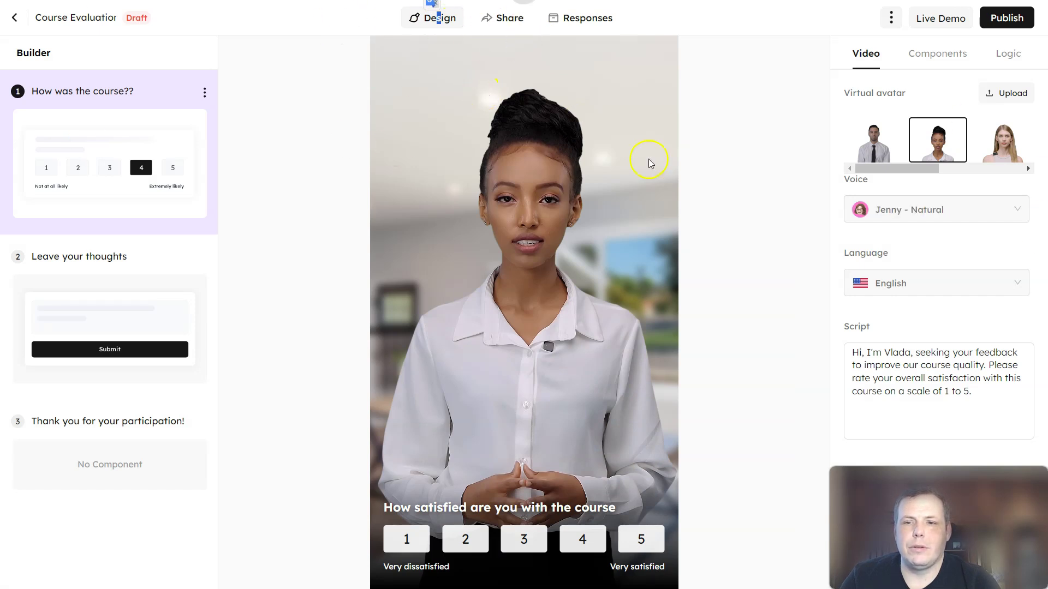
pyautogui.click(502, 18)
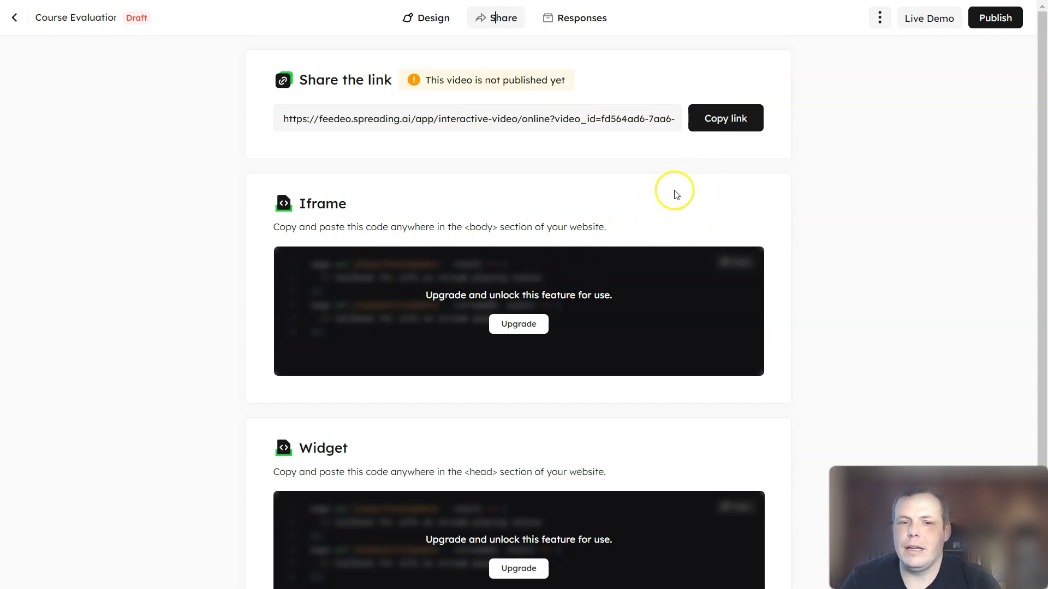
pyautogui.scroll(-2, 655, 221)
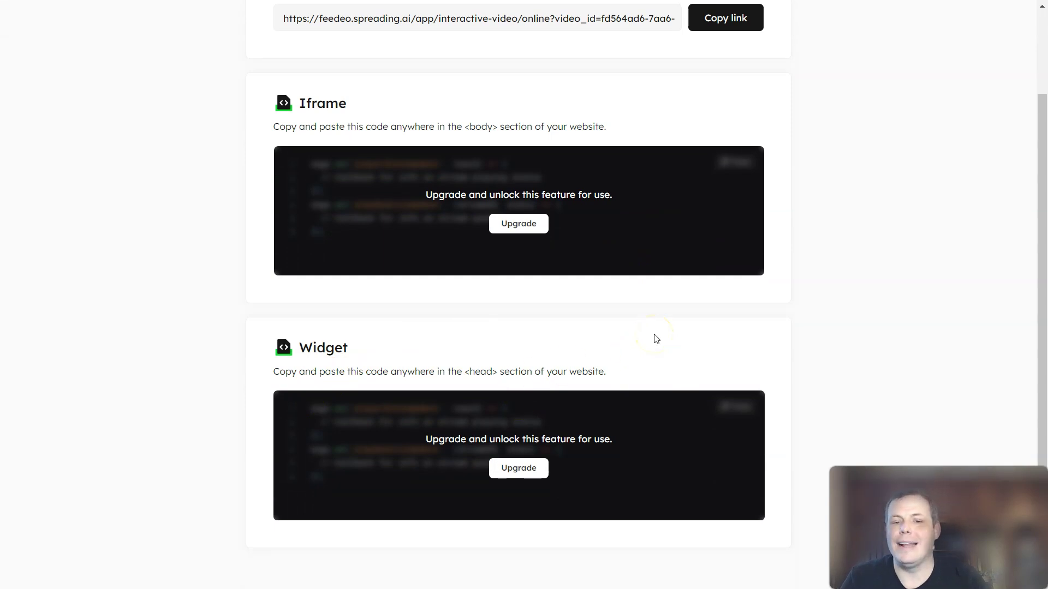
pyautogui.scroll(3, 897, 264)
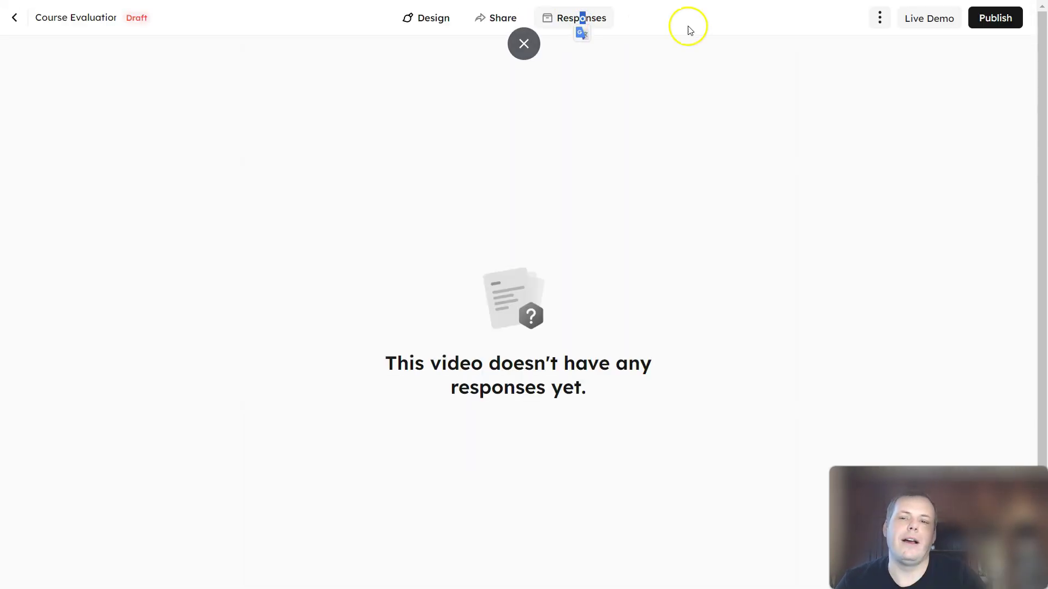
# Try adding a custom avatar and dismiss the upgrade prompt.
pyautogui.click(434, 18)
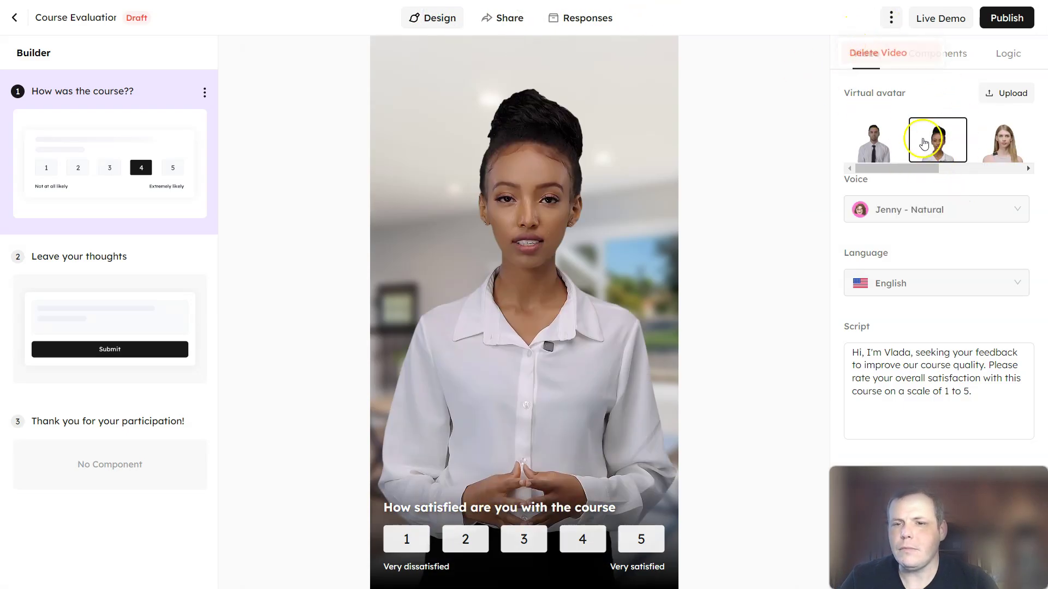
pyautogui.click(871, 139)
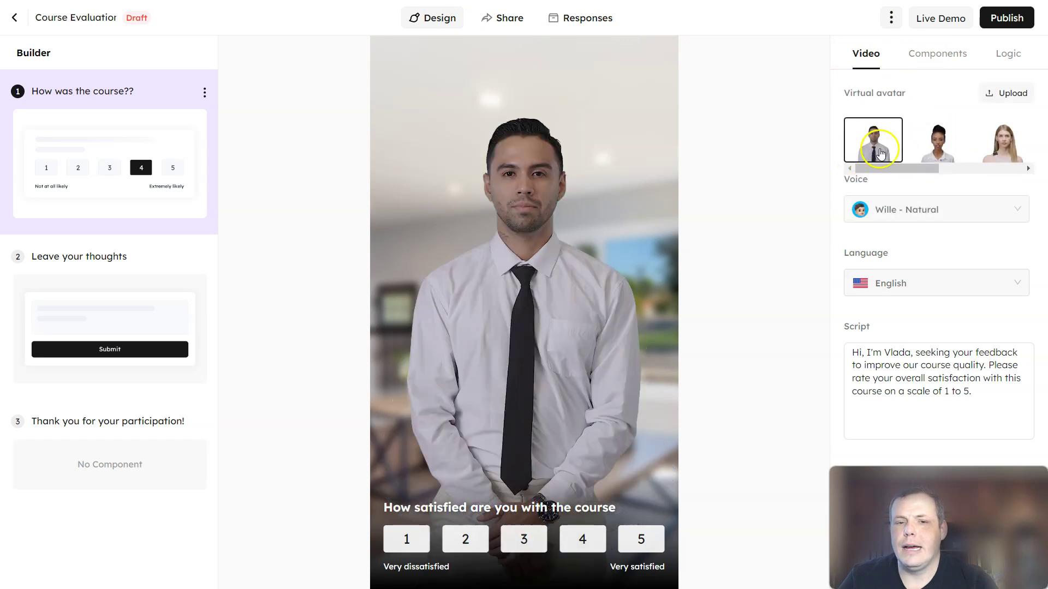
pyautogui.click(1002, 94)
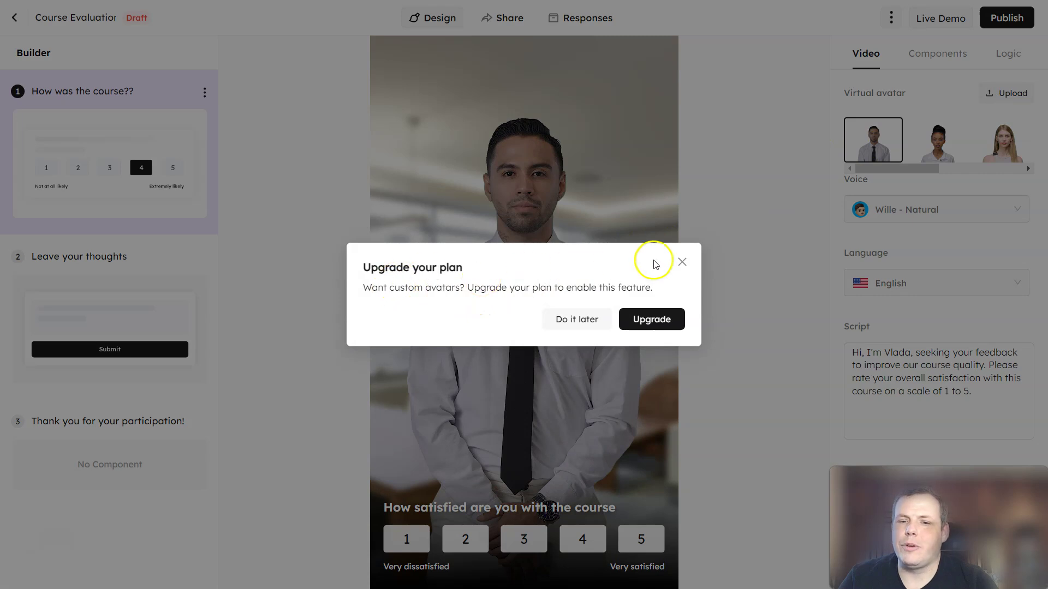
pyautogui.click(682, 262)
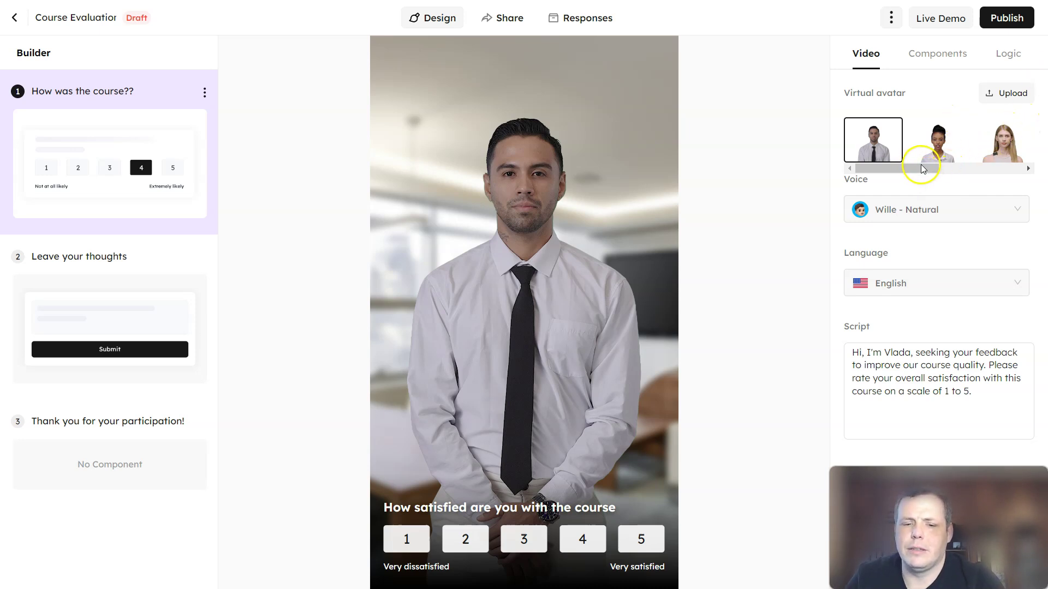
# Make the man in the dark suit and blue tie the first step's presenter.
pyautogui.click(946, 154)
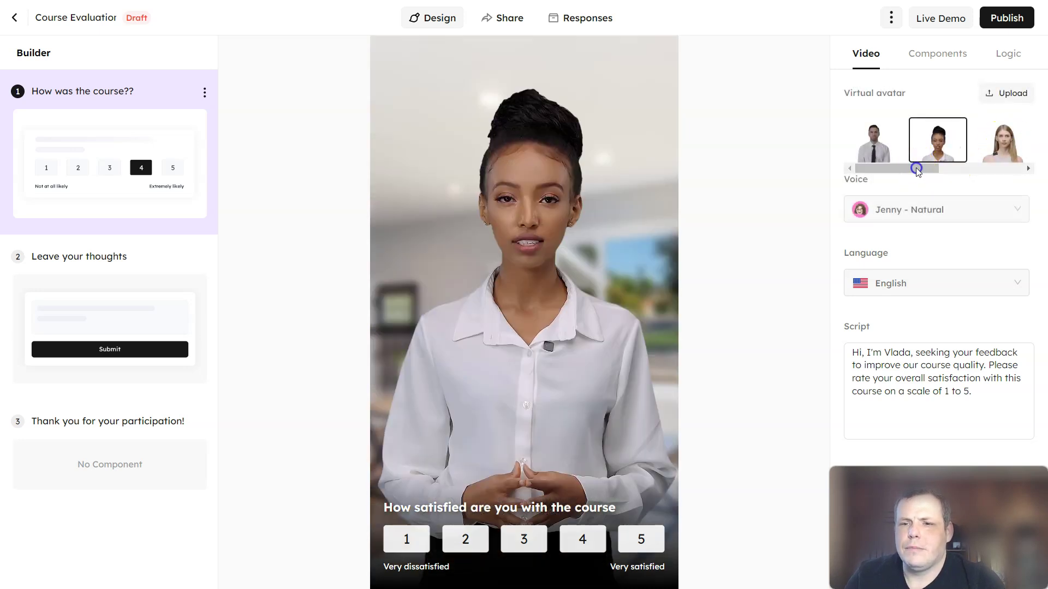
pyautogui.moveTo(922, 169); pyautogui.dragTo(975, 171)
pyautogui.click(941, 147)
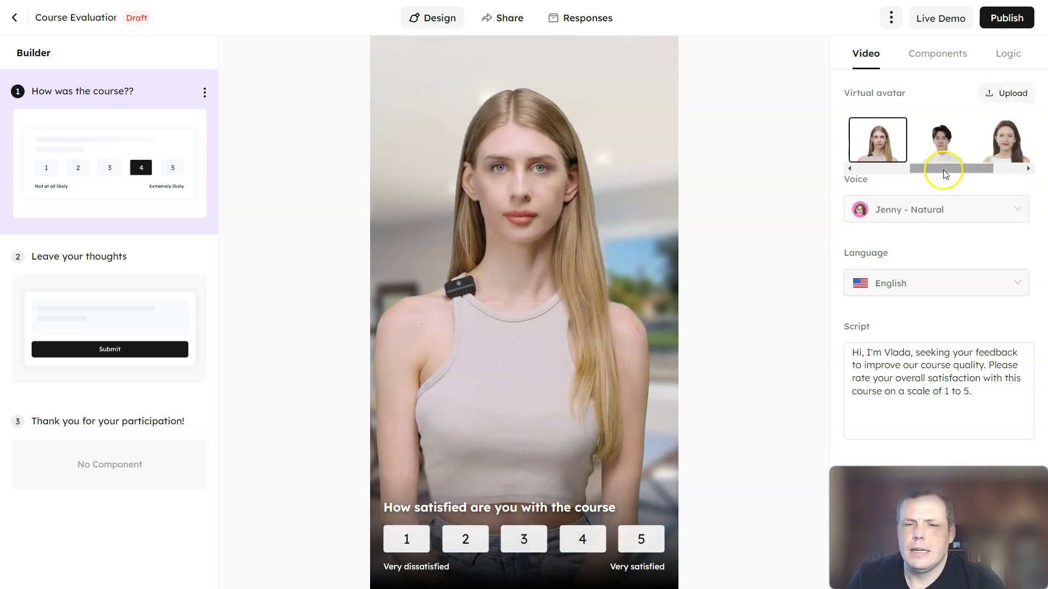
pyautogui.click(926, 144)
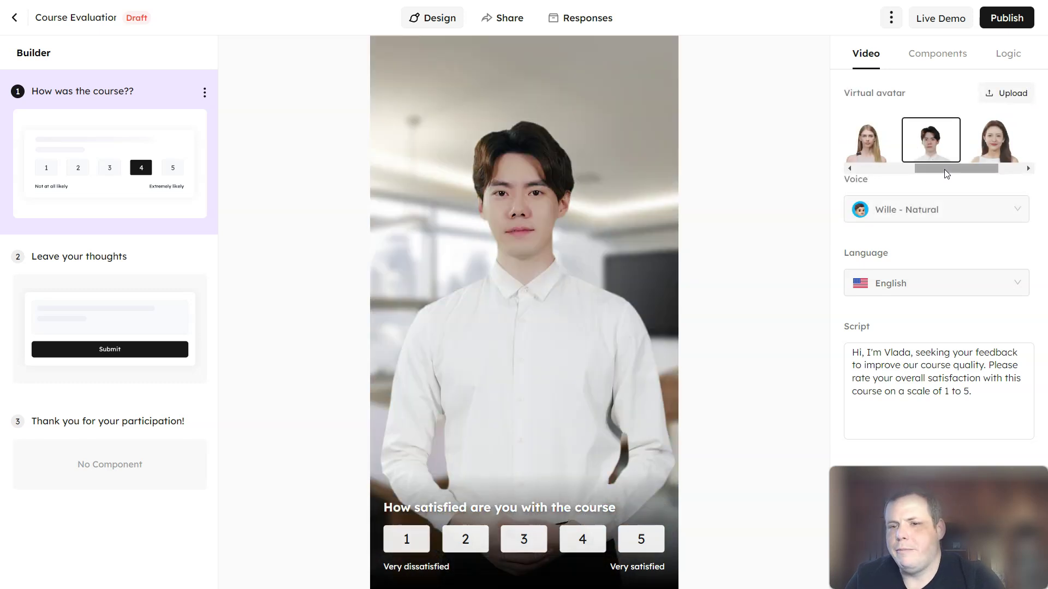
pyautogui.moveTo(946, 169); pyautogui.dragTo(988, 173)
pyautogui.click(1007, 141)
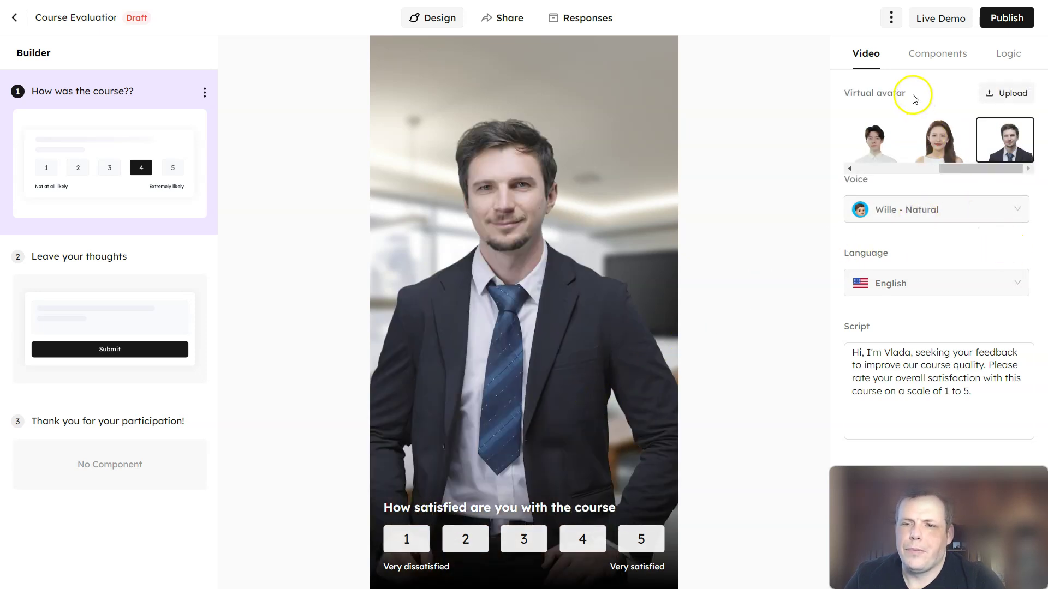
# Preview voices and give the presenter the Sam - Natural voice.
pyautogui.click(959, 209)
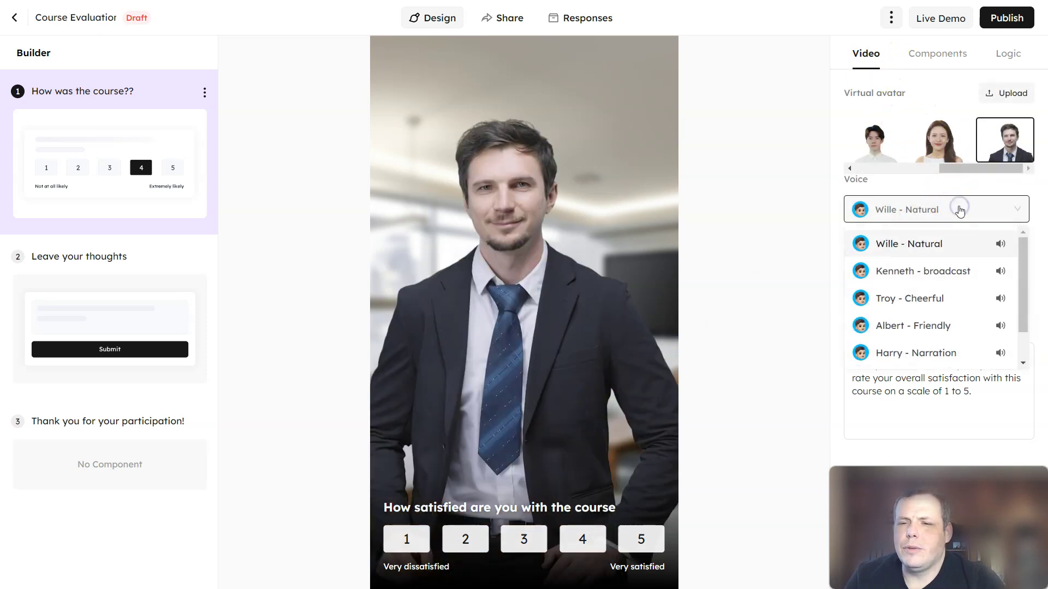
pyautogui.click(1001, 244)
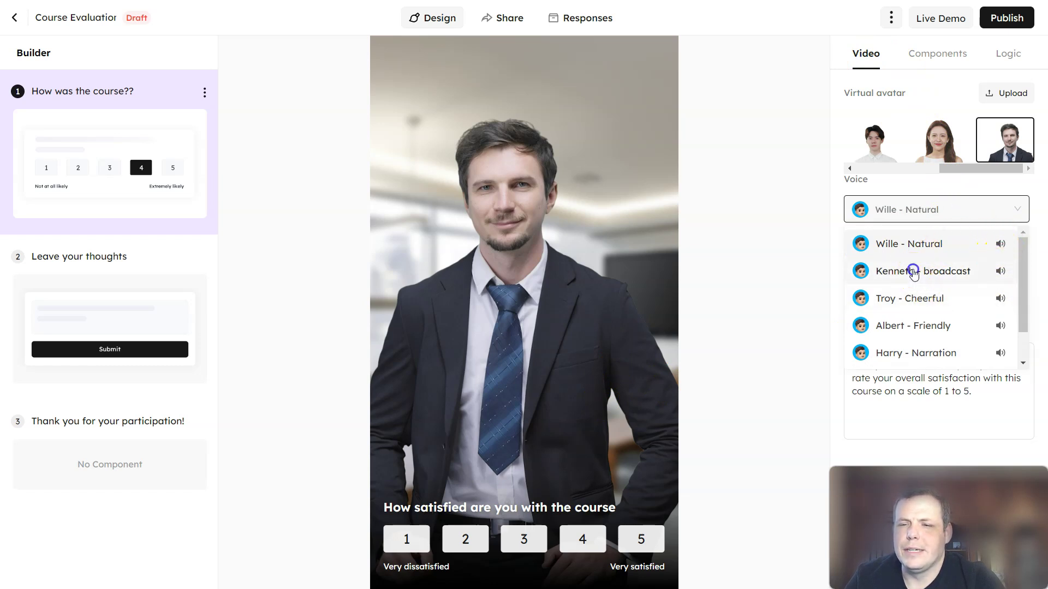
pyautogui.click(913, 272)
pyautogui.click(991, 208)
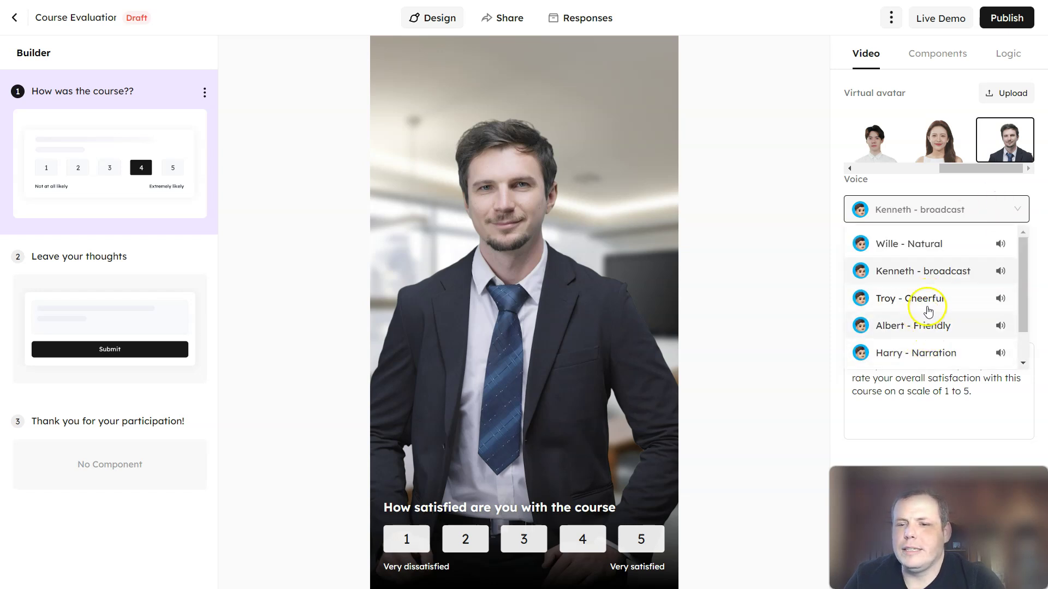
pyautogui.scroll(-2, 931, 303)
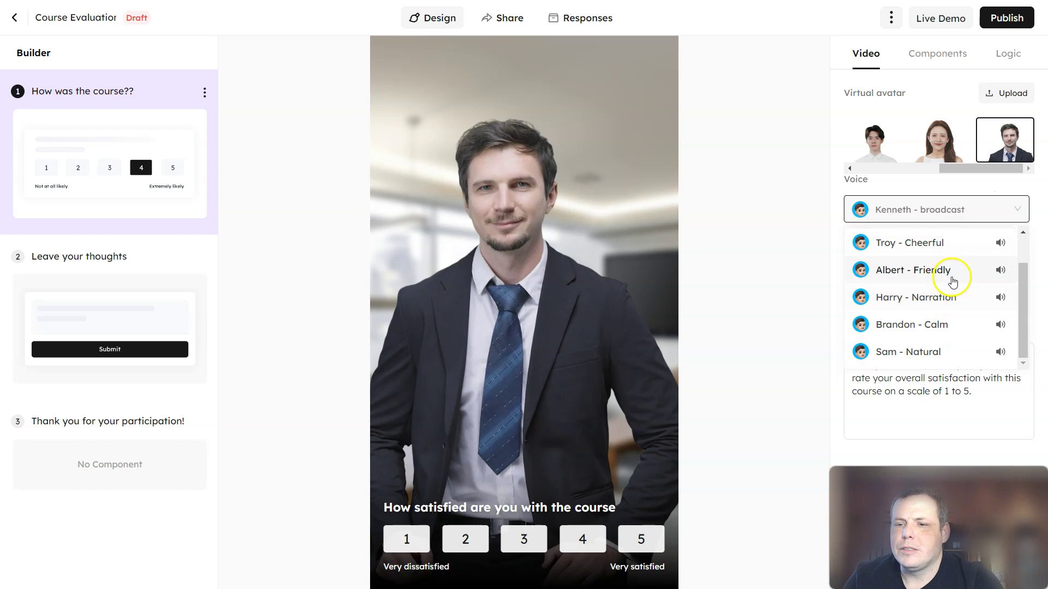
pyautogui.click(908, 352)
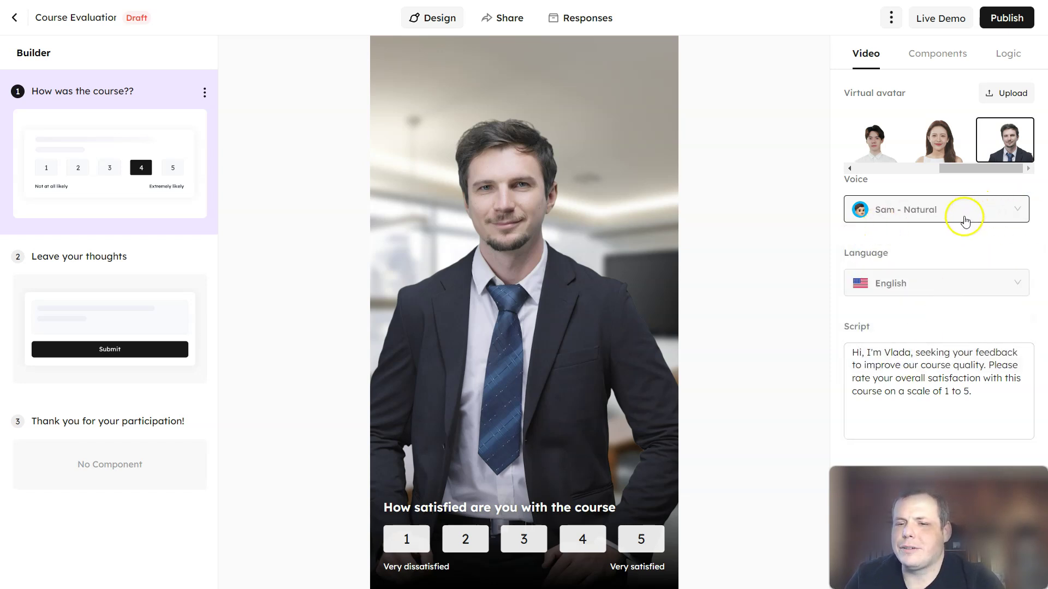
# Keep English as the script language after glancing at the logic and component settings.
pyautogui.click(952, 283)
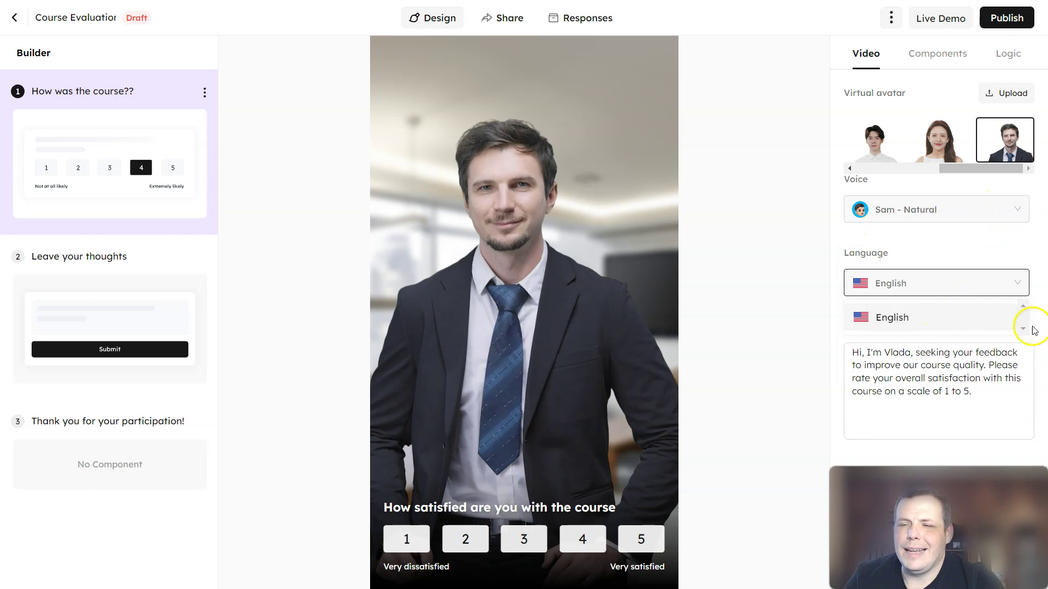
pyautogui.click(1023, 331)
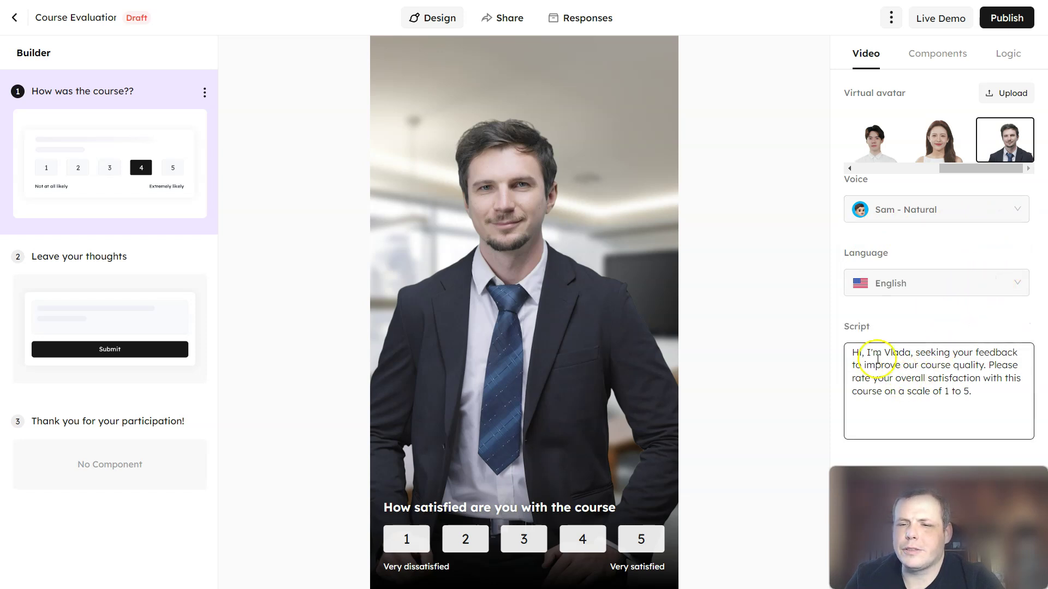
pyautogui.click(1009, 56)
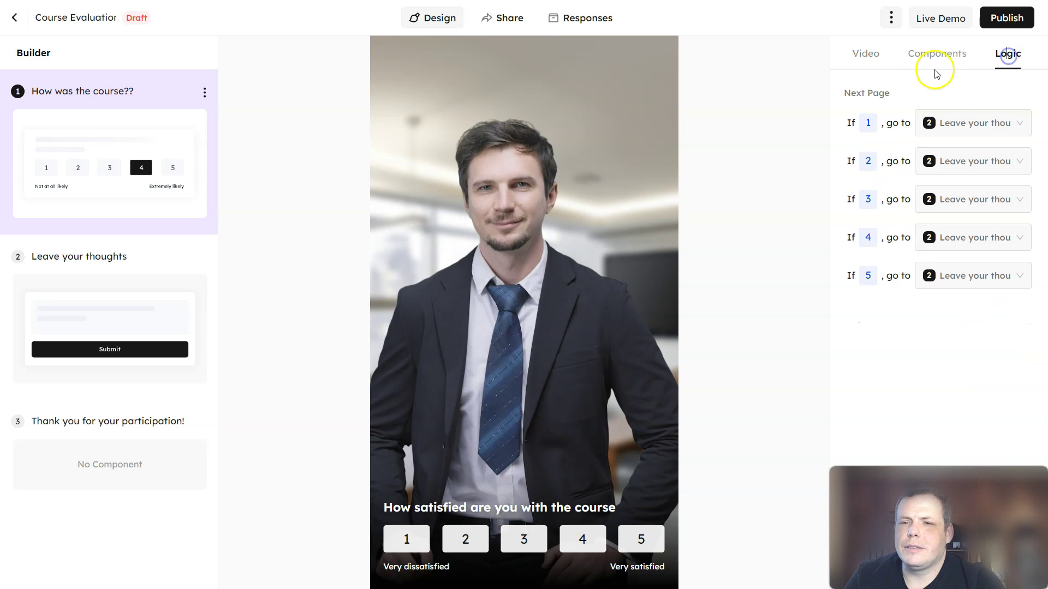
pyautogui.click(938, 55)
pyautogui.click(866, 57)
pyautogui.click(958, 373)
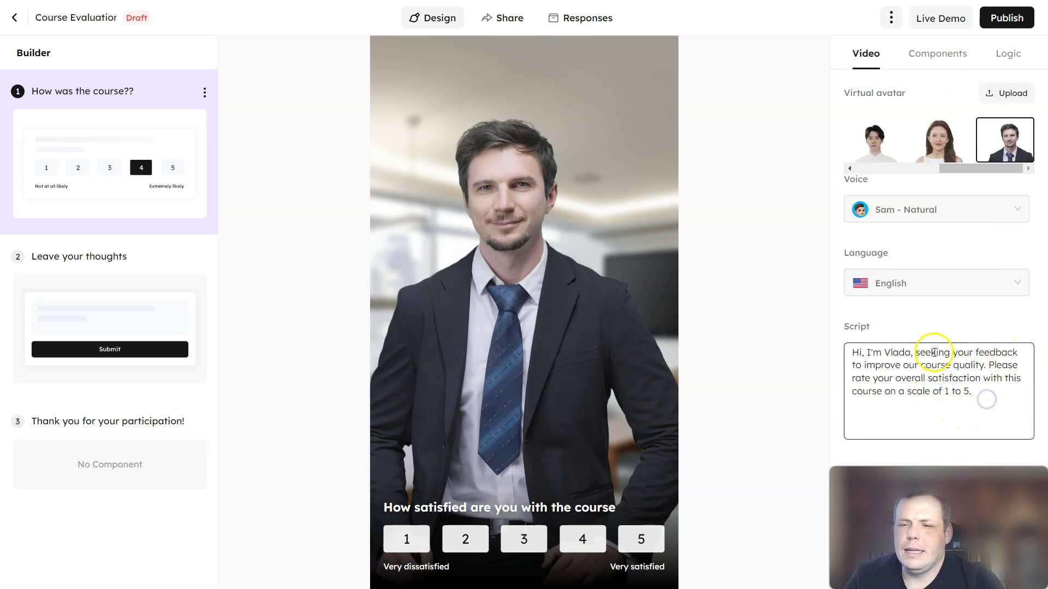
# Correct the presenter's name in the script from Vlada to Vlad.
pyautogui.click(911, 353)
pyautogui.press('BackSpace')
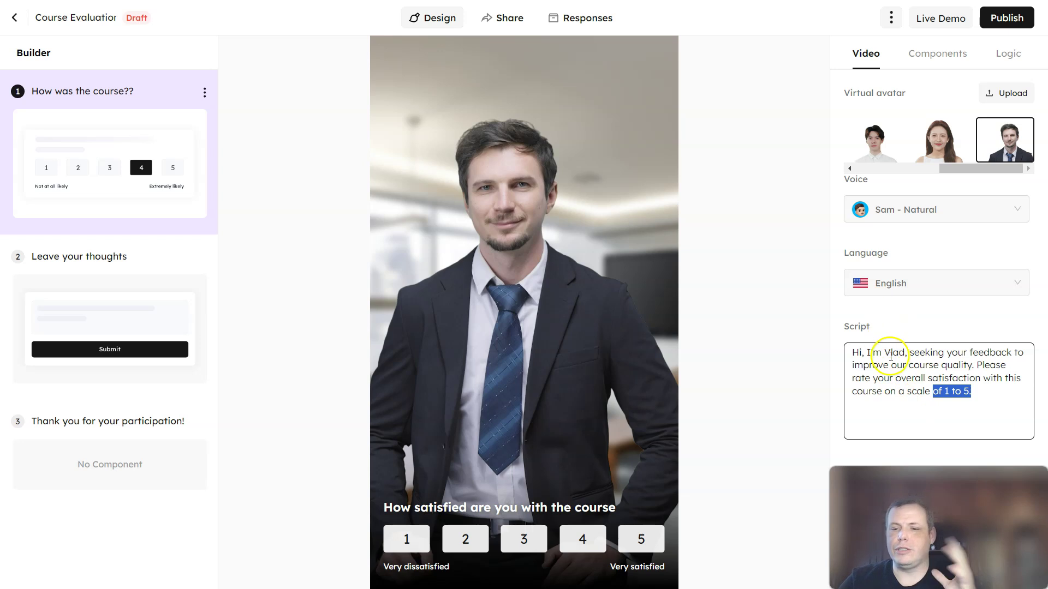
pyautogui.moveTo(897, 366); pyautogui.dragTo(896, 378)
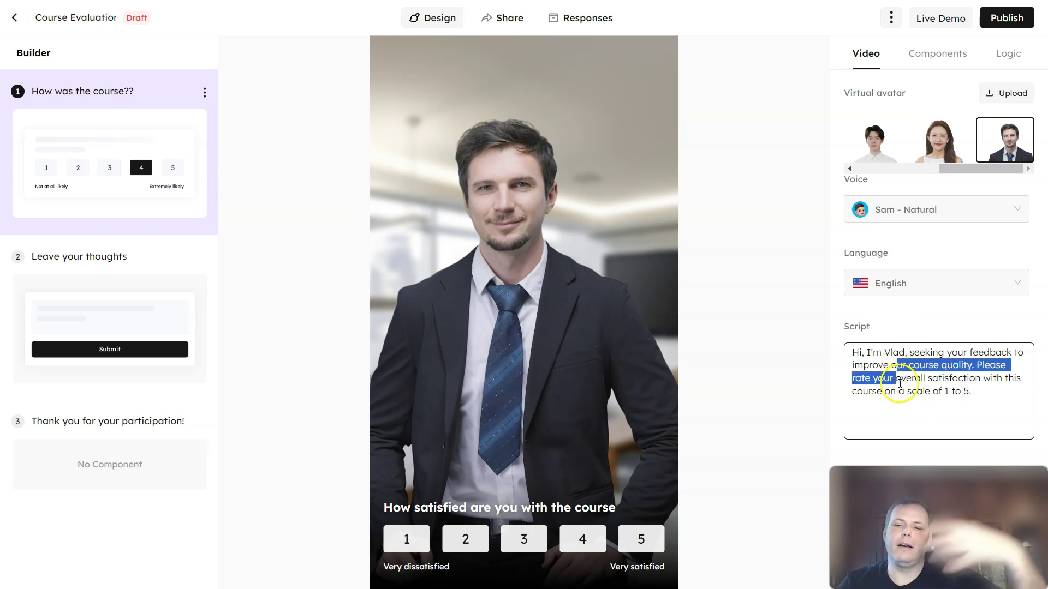
pyautogui.click(899, 391)
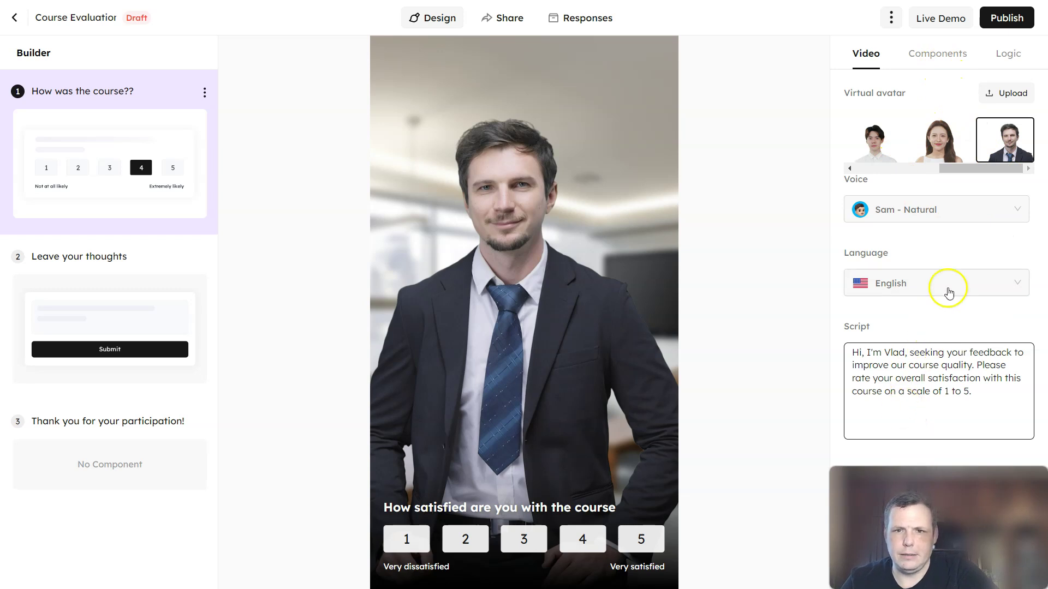
pyautogui.click(933, 56)
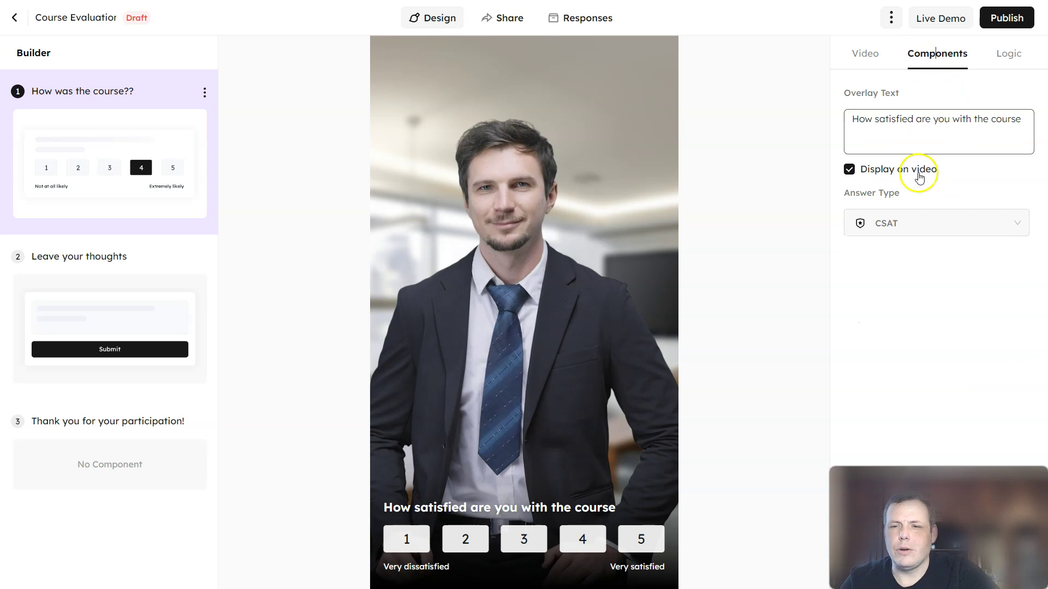
pyautogui.moveTo(852, 120); pyautogui.dragTo(979, 120)
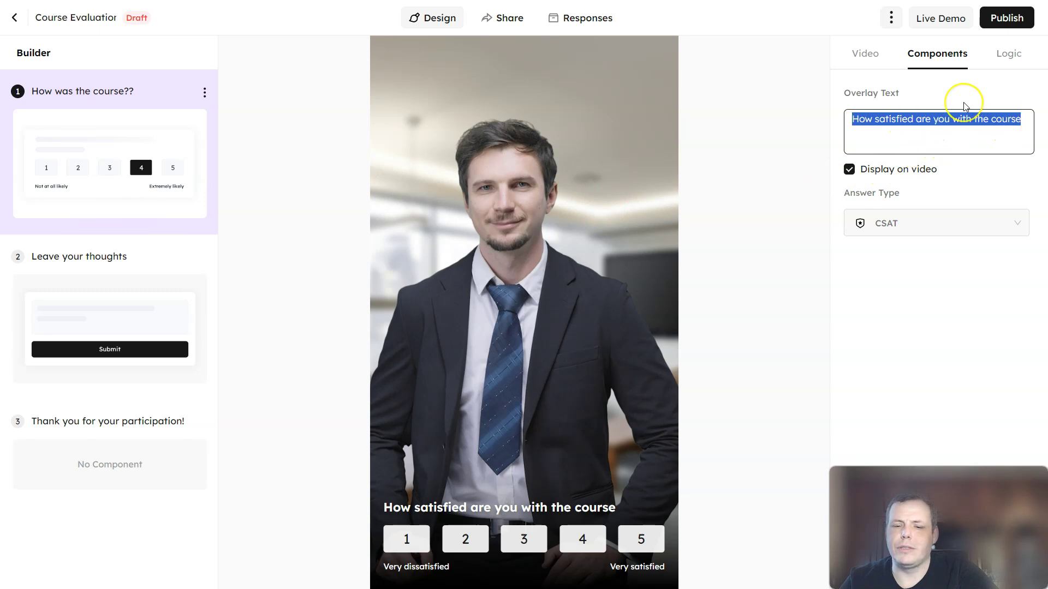
pyautogui.press('BackSpace')
pyautogui.write('How was the course for you?')
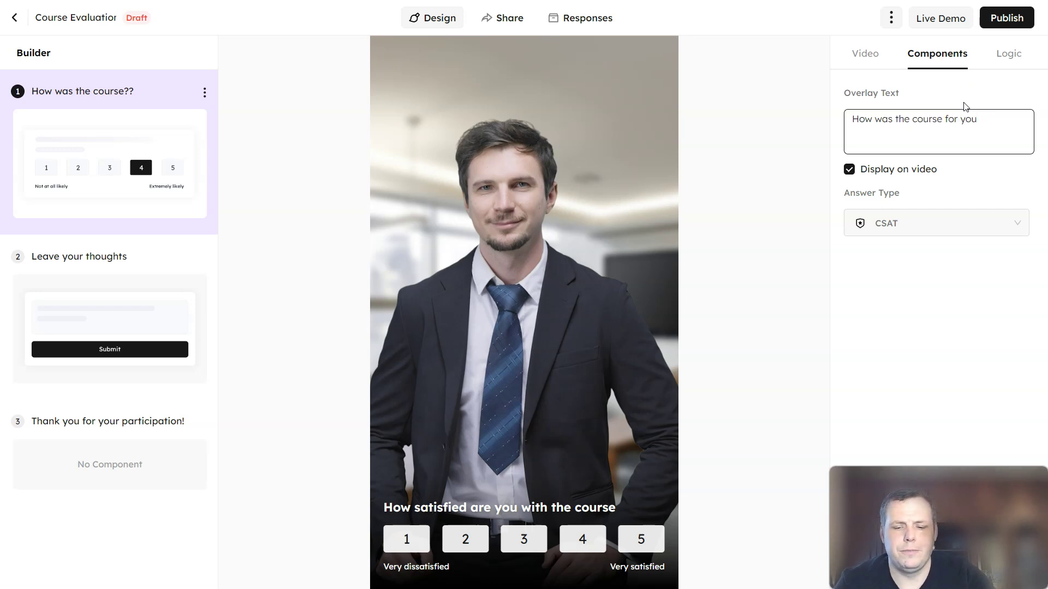
pyautogui.click(849, 169)
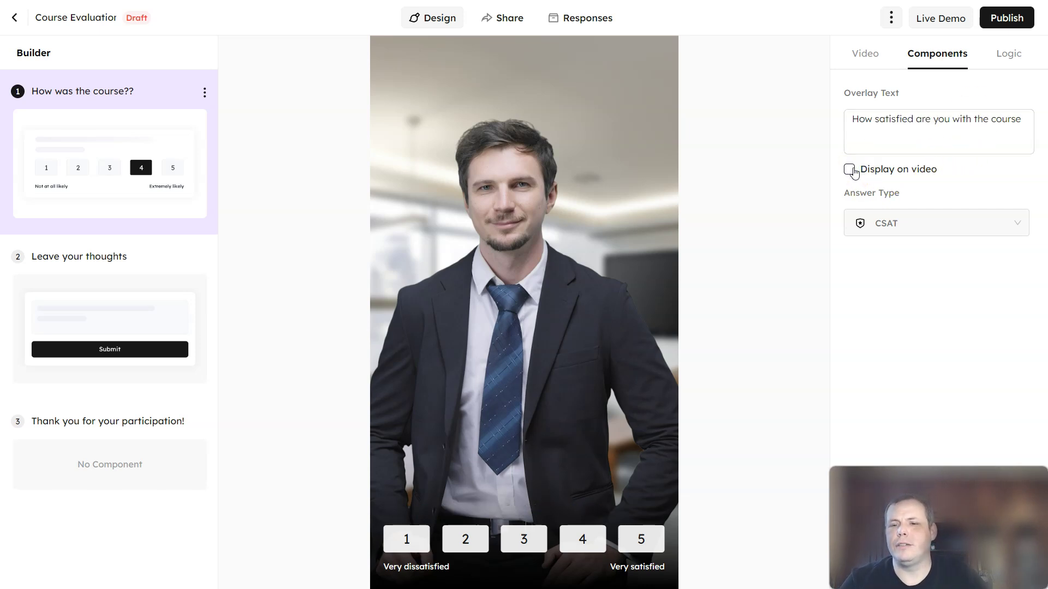
pyautogui.click(849, 170)
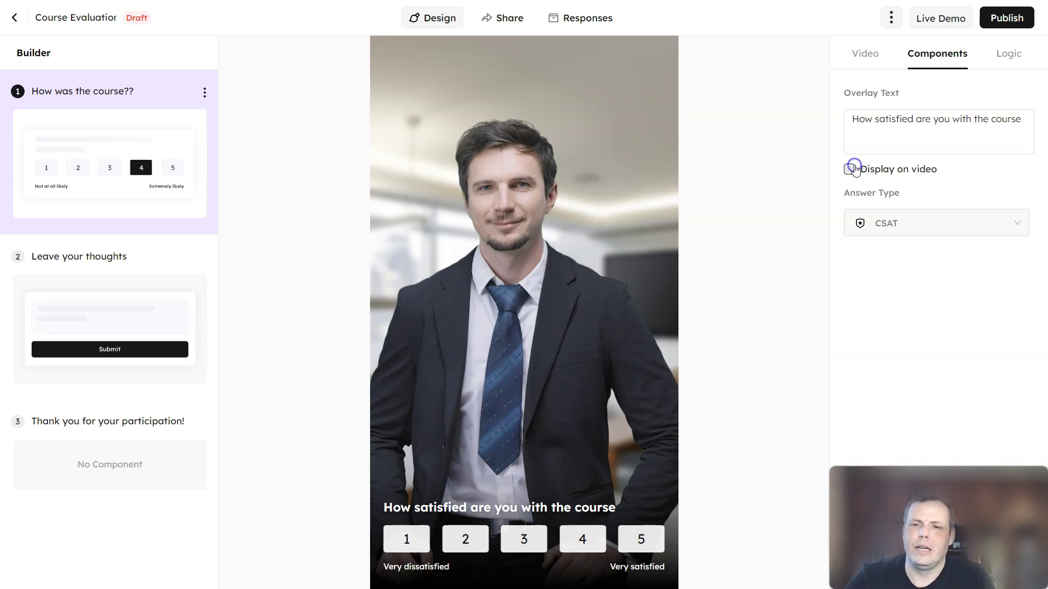
pyautogui.click(853, 167)
pyautogui.click(852, 168)
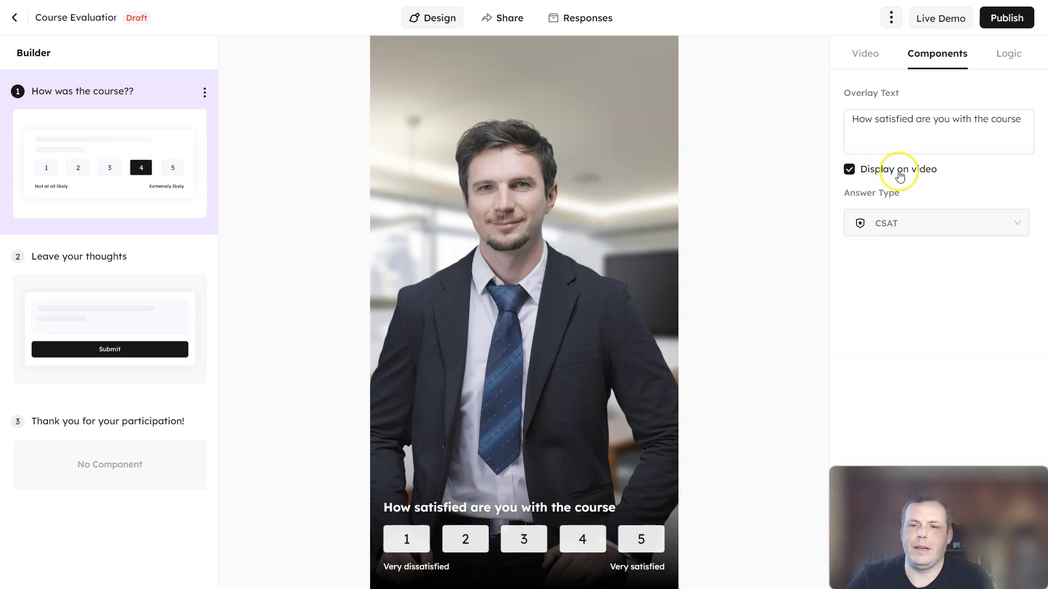
pyautogui.click(853, 169)
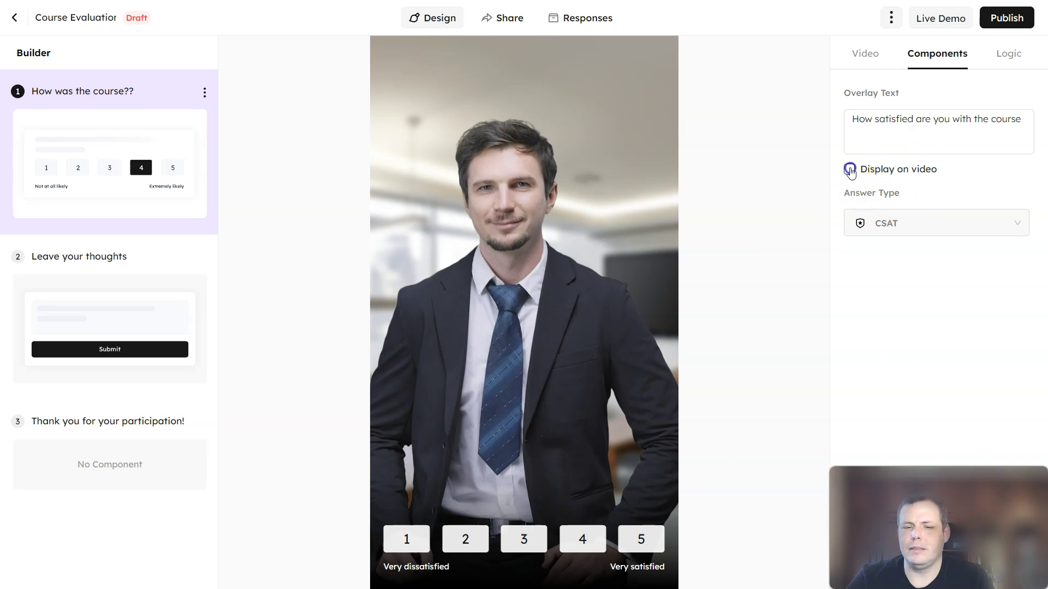
pyautogui.click(849, 170)
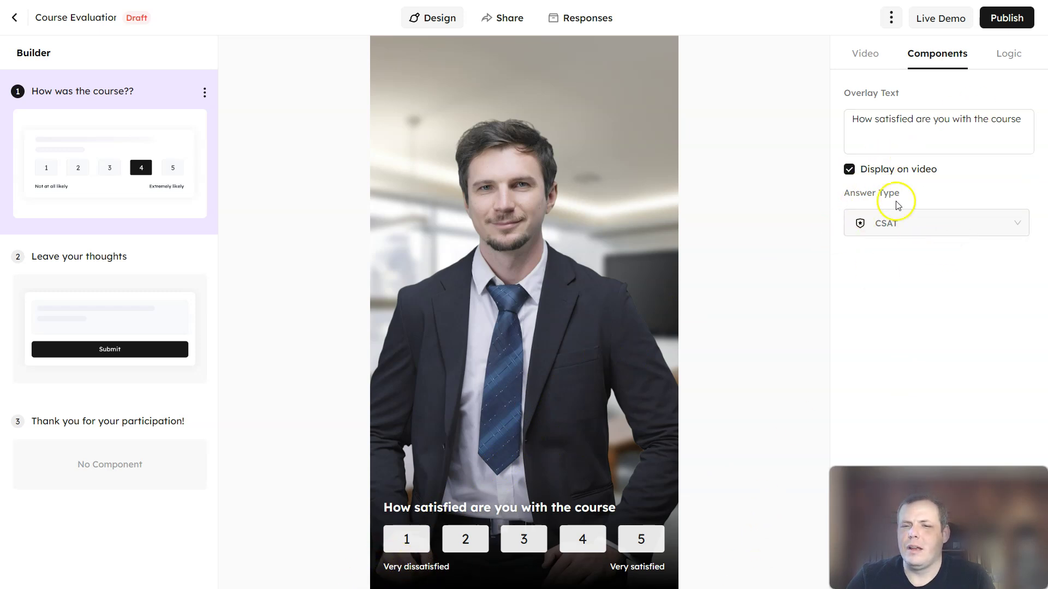
# Try NPS and Short text as the first question's answer type.
pyautogui.click(954, 224)
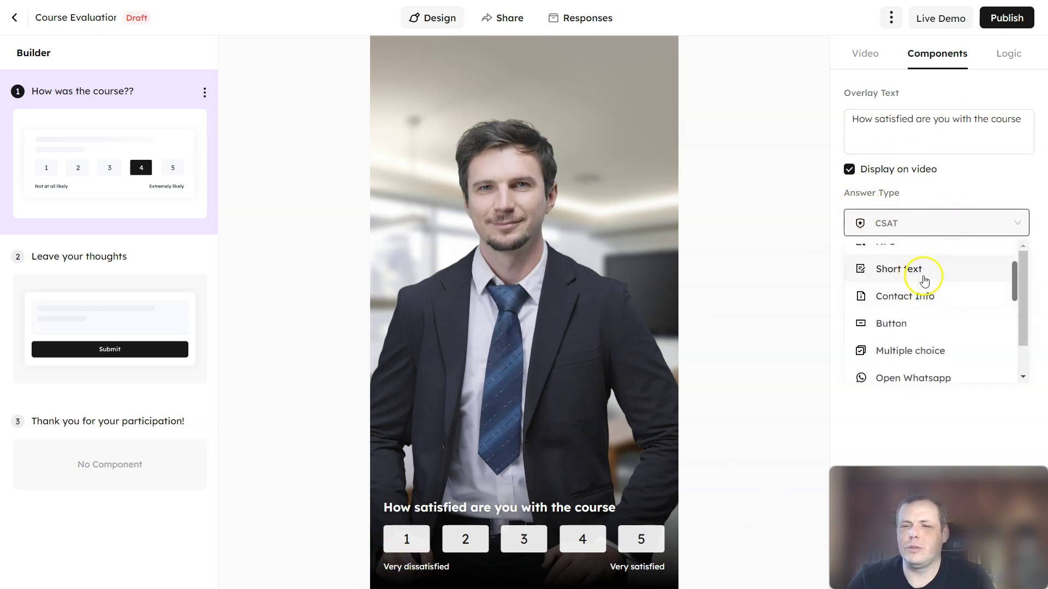
pyautogui.scroll(1, 950, 309)
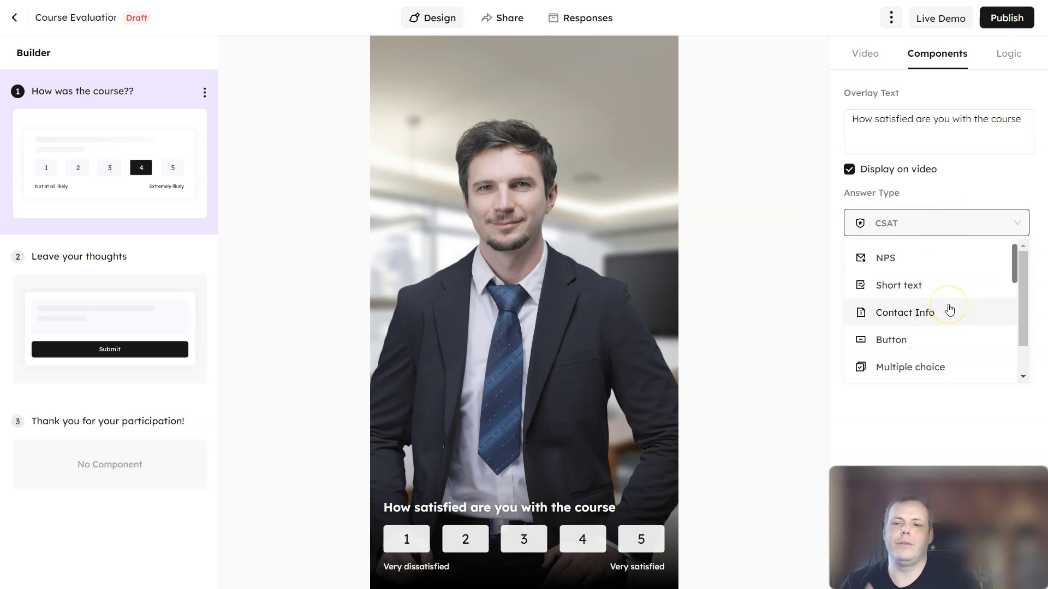
pyautogui.click(885, 258)
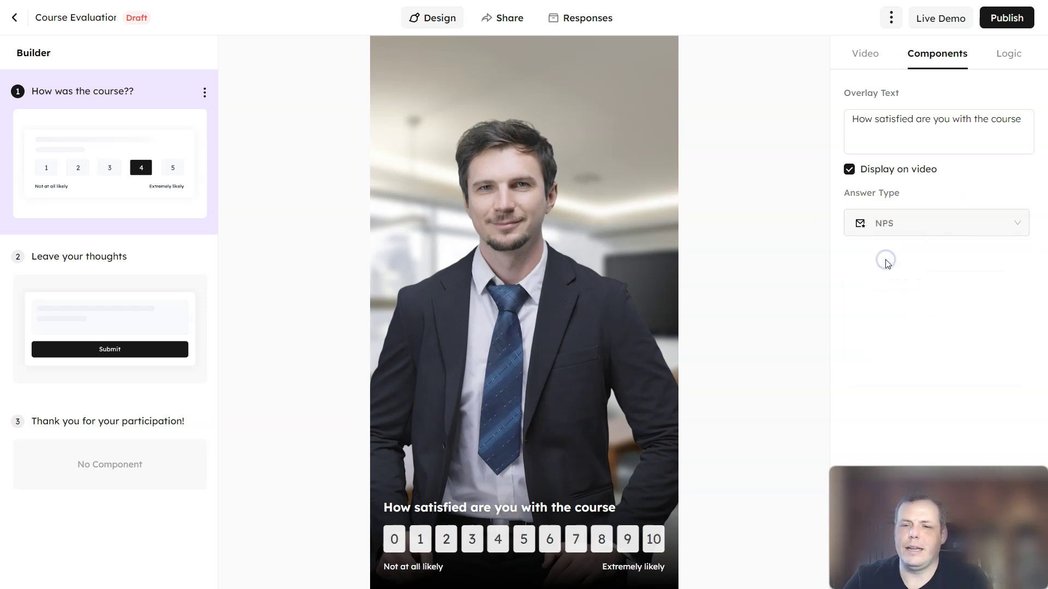
pyautogui.click(908, 233)
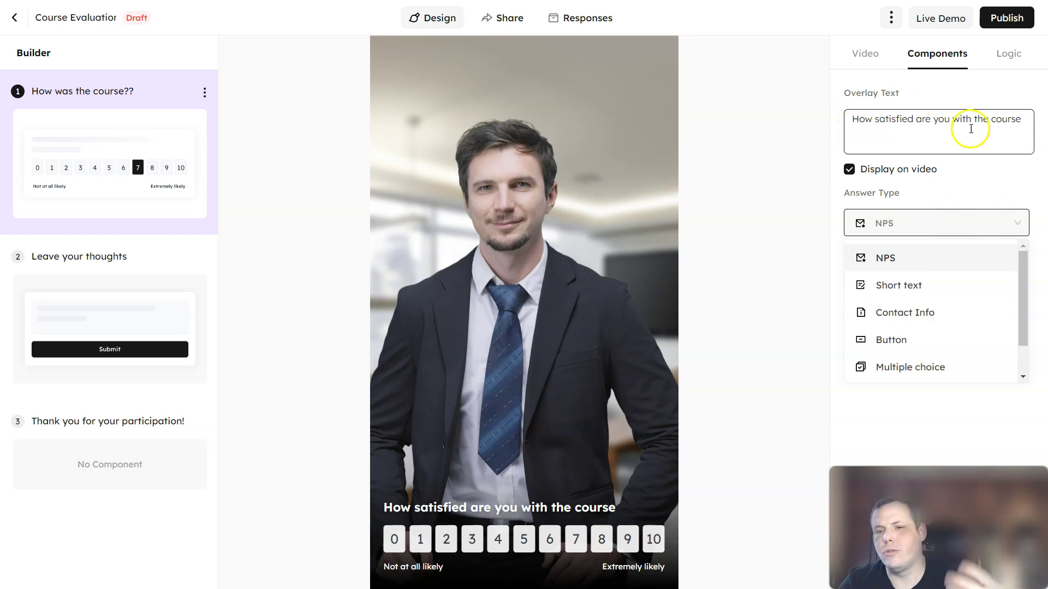
pyautogui.click(1017, 222)
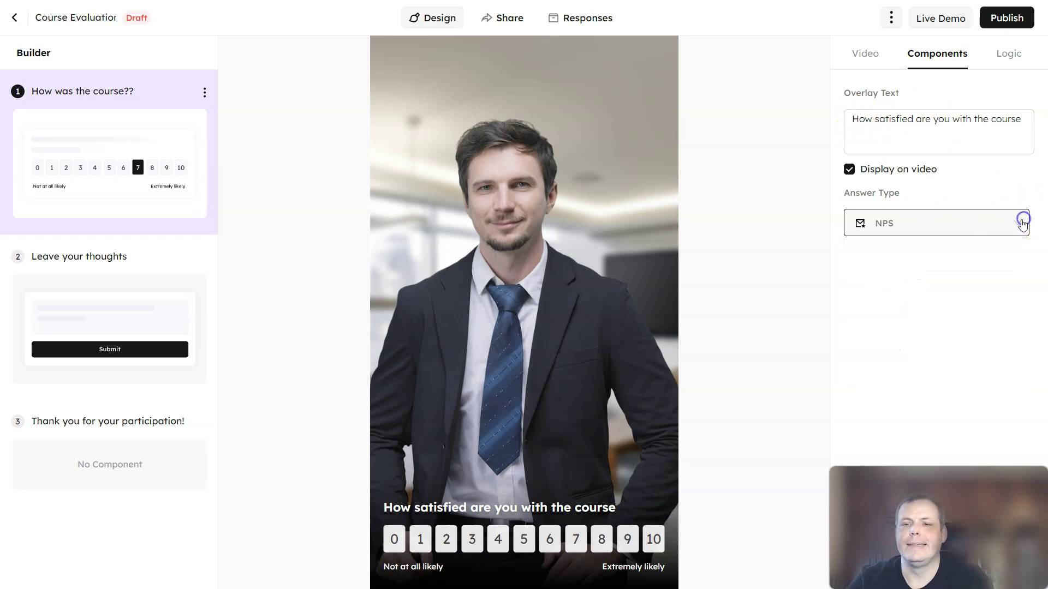
pyautogui.click(980, 237)
pyautogui.click(909, 283)
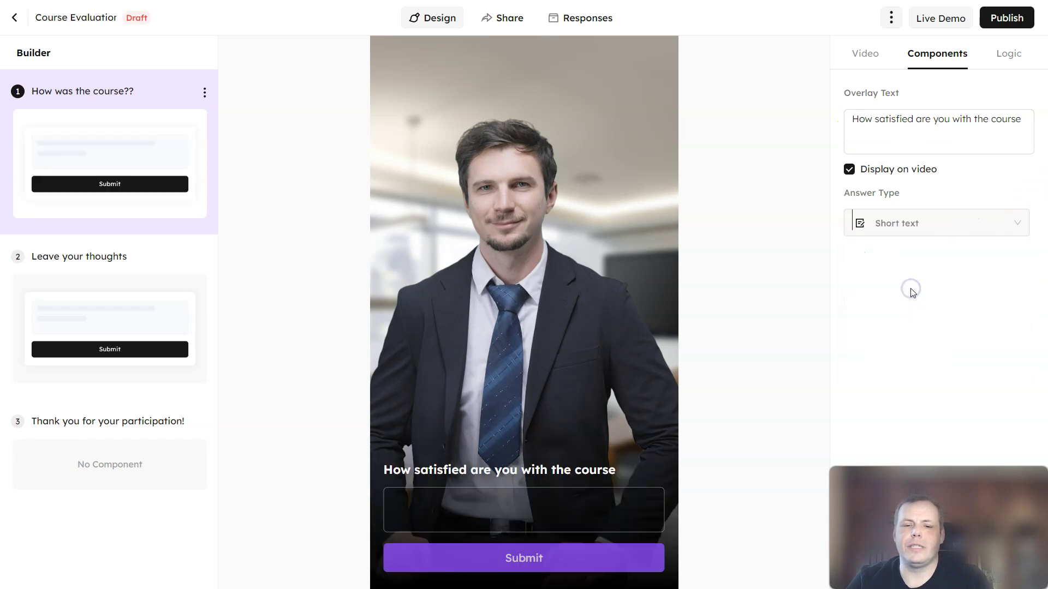
# Try Contact Info, then make the answer a single call-to-action Button.
pyautogui.click(970, 223)
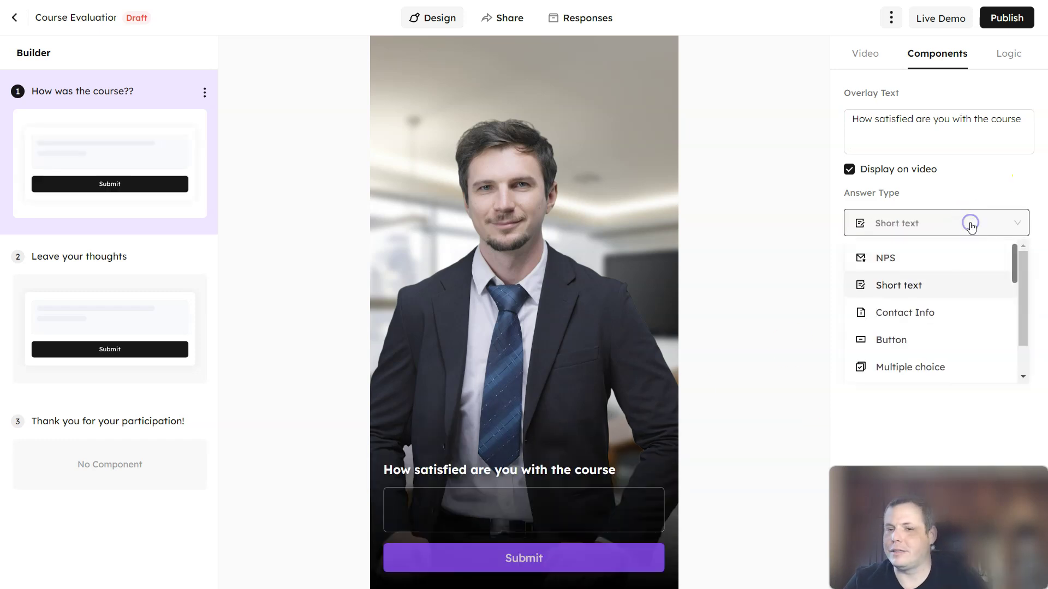
pyautogui.click(931, 310)
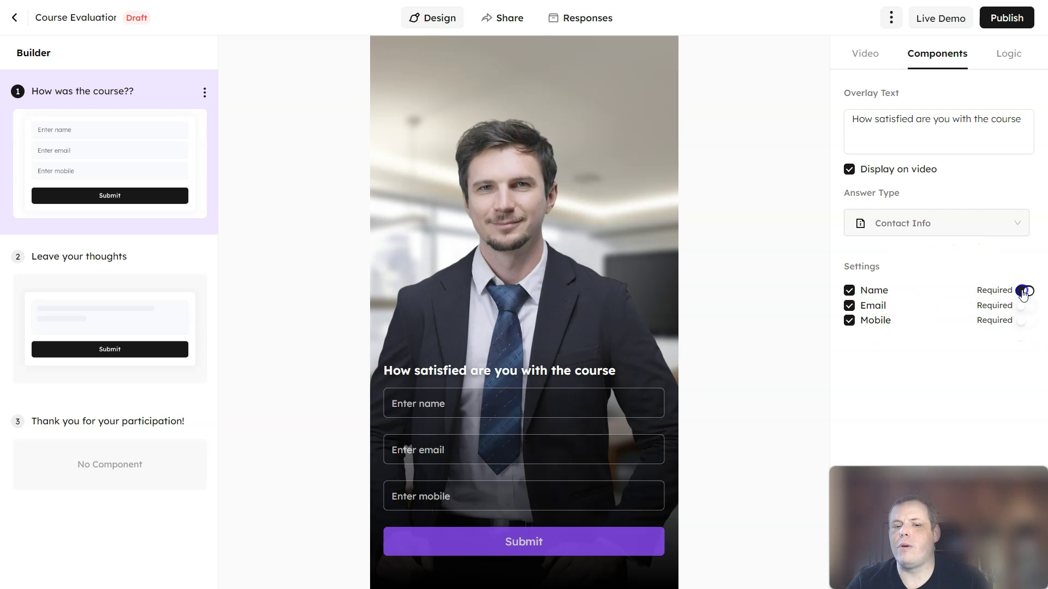
pyautogui.click(946, 223)
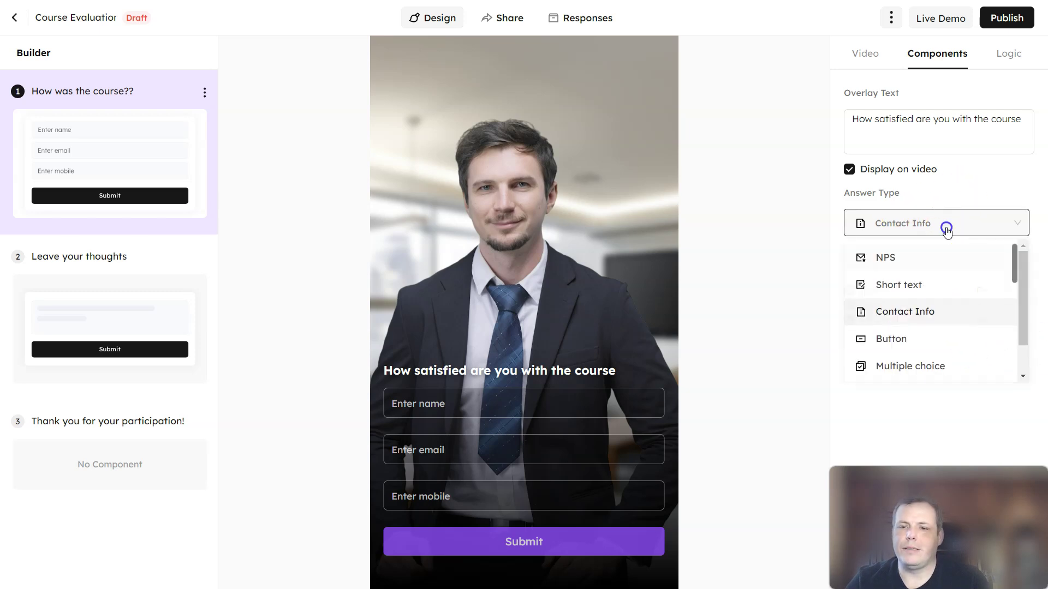
pyautogui.click(891, 340)
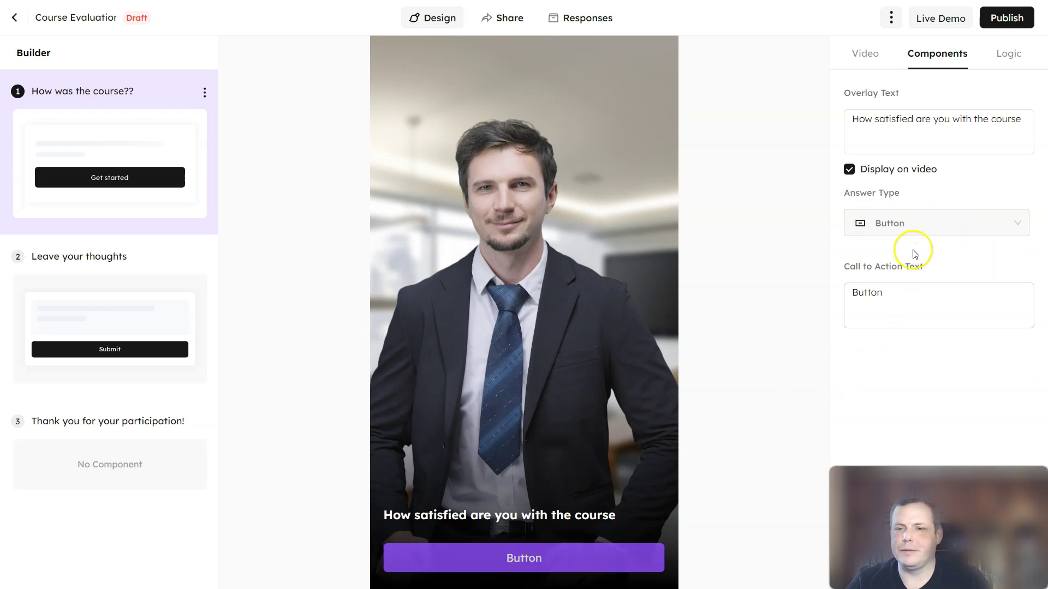
# Select the button's call-to-action text and show the first question's Logic with Next Page set to Leave your thoughts.
pyautogui.click(914, 223)
pyautogui.click(914, 223)
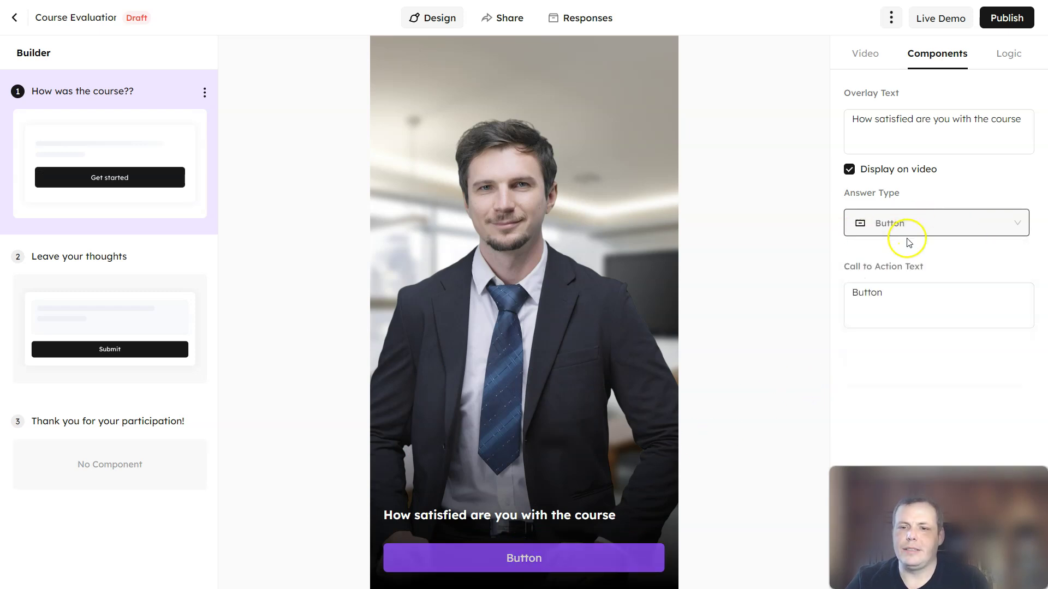
pyautogui.doubleClick(867, 292)
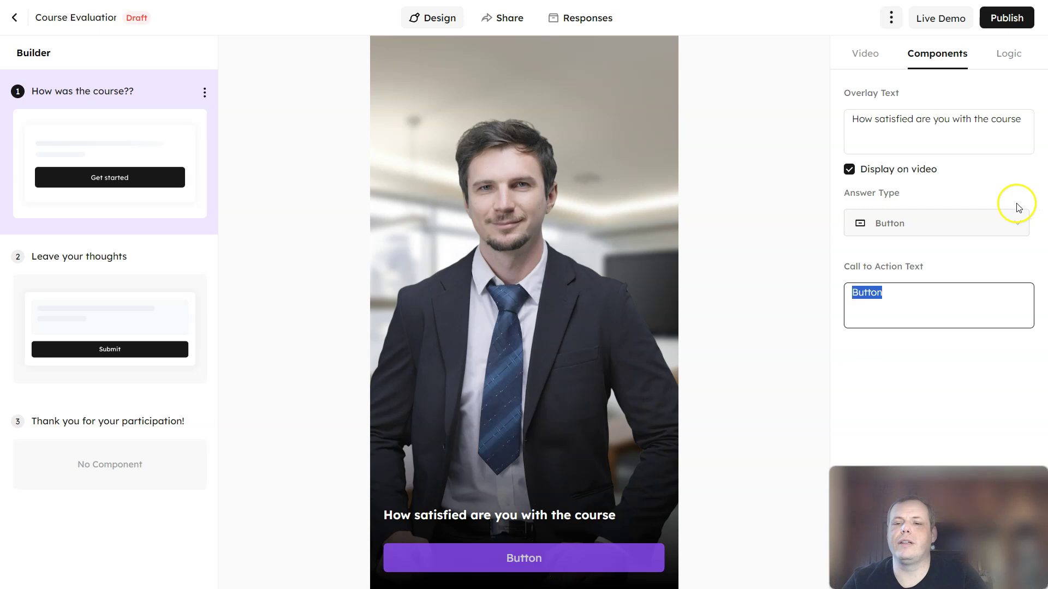
pyautogui.click(1008, 54)
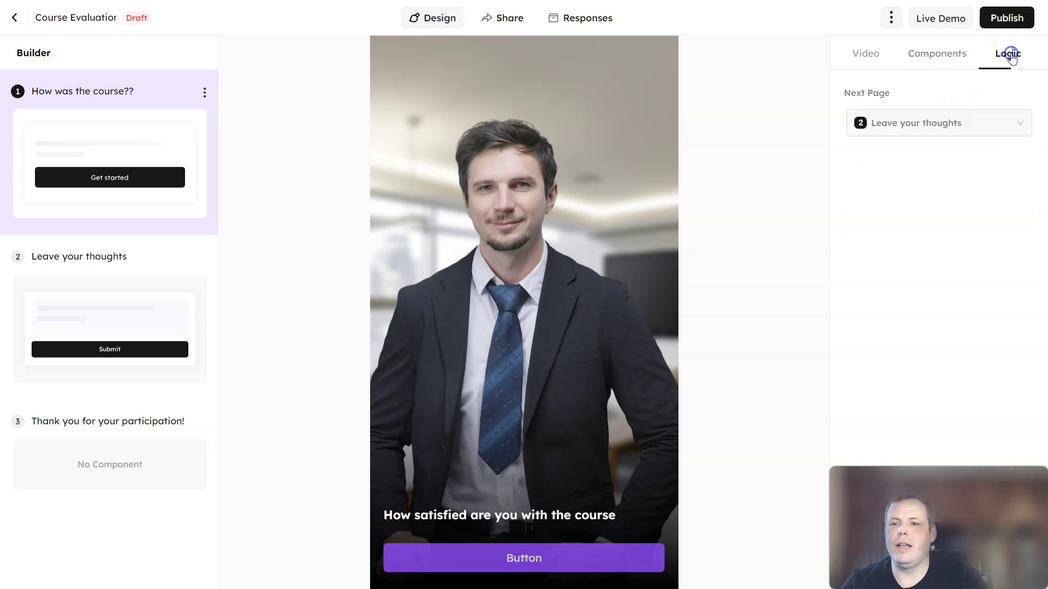
# Try Leave your thoughts and the thank-you page as Next Page, then choose Set a link instead.
pyautogui.click(931, 123)
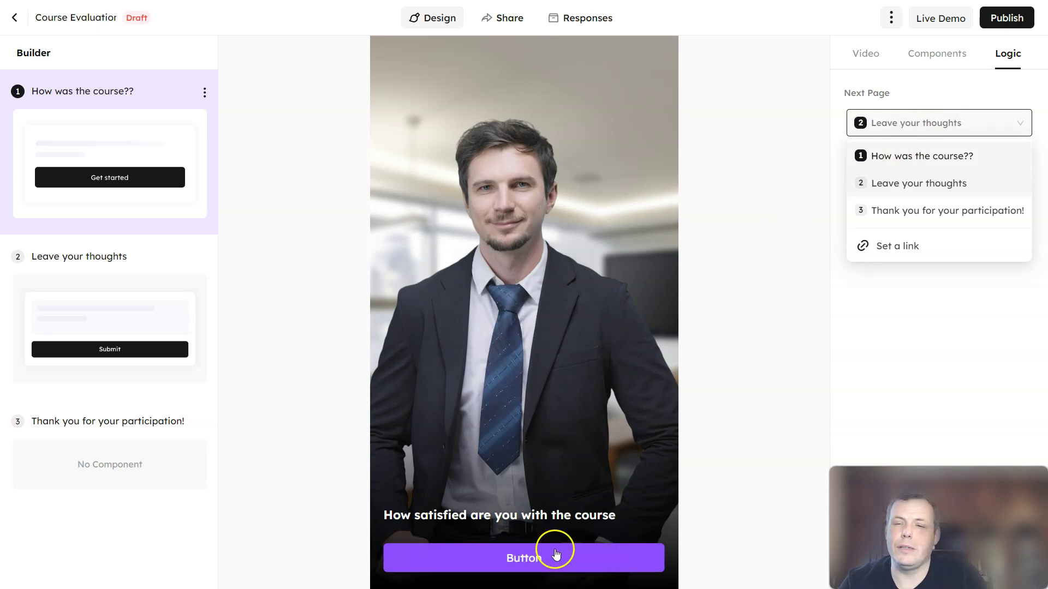
pyautogui.click(919, 187)
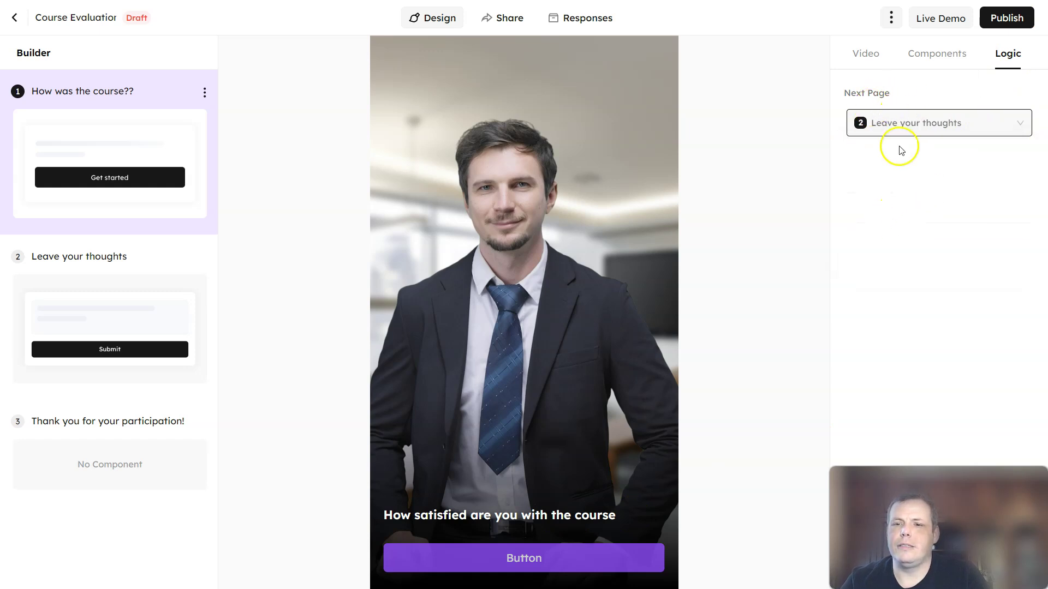
pyautogui.click(995, 122)
pyautogui.click(919, 214)
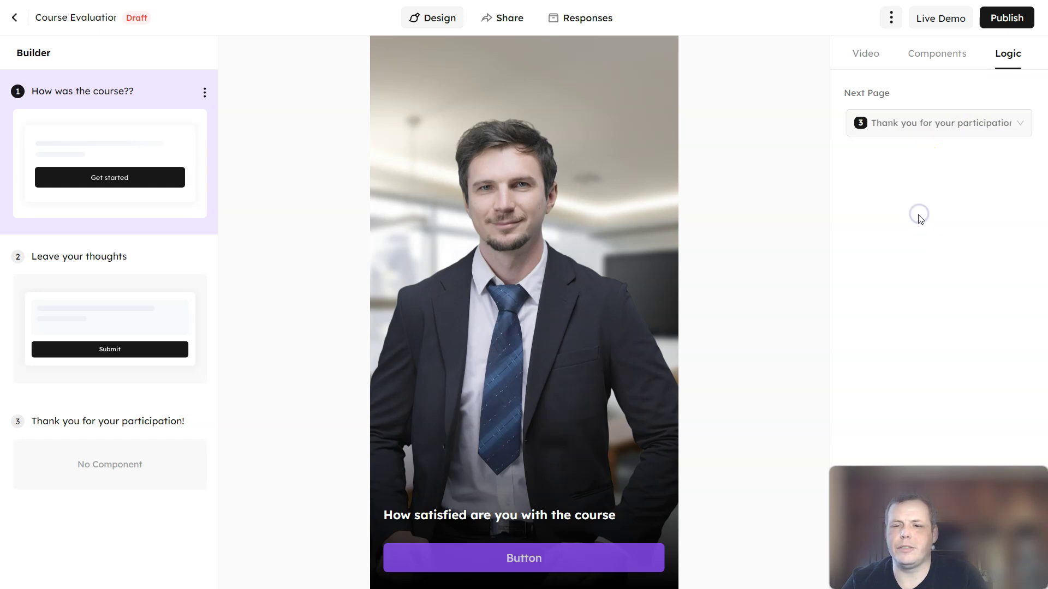
pyautogui.click(958, 124)
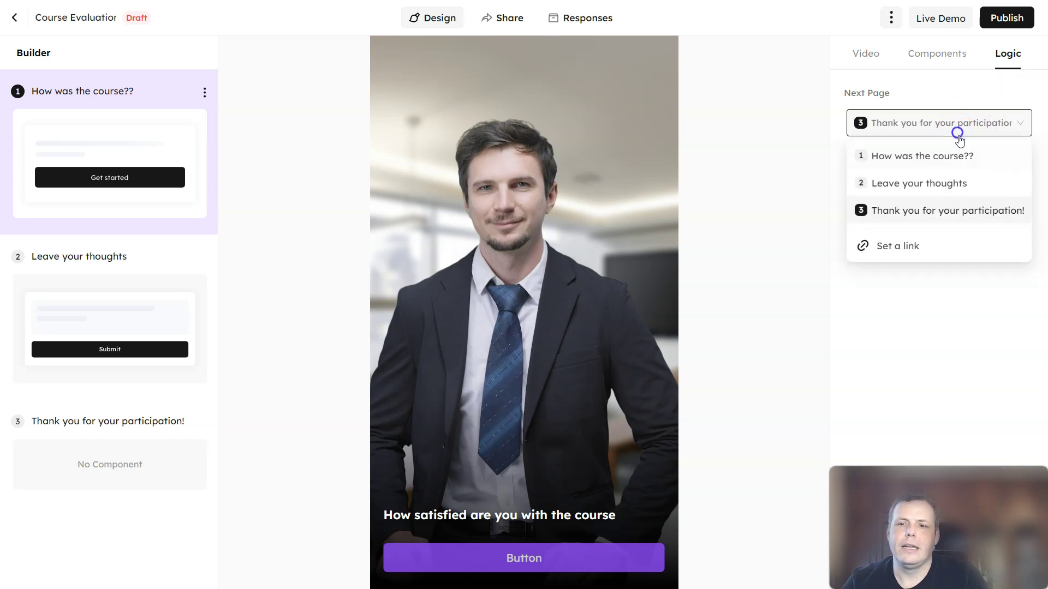
pyautogui.click(913, 250)
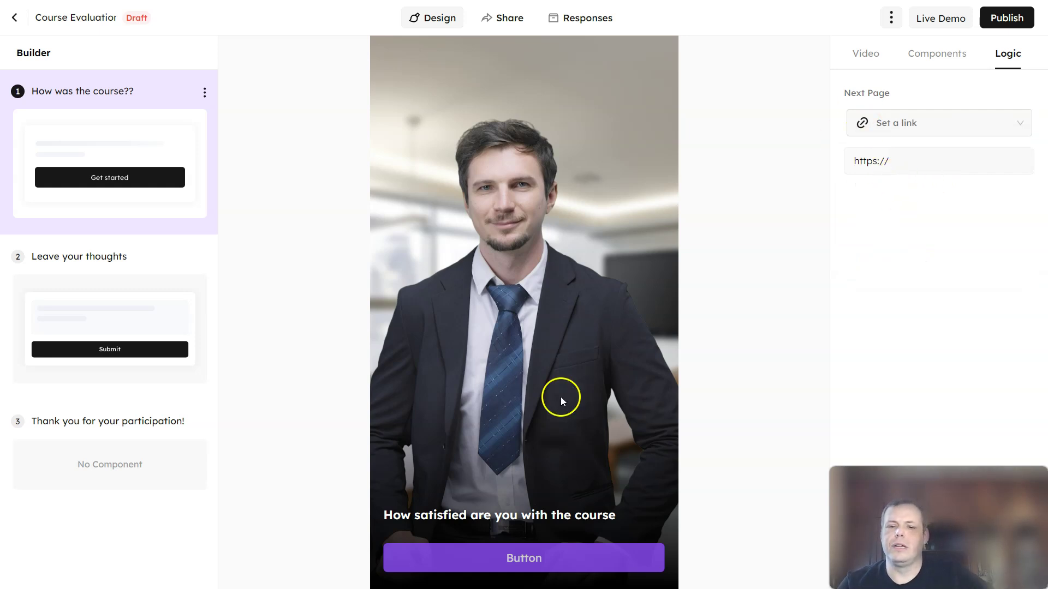
# Set the first question's Answer Type to Contact Info collecting name, email and mobile.
pyautogui.click(936, 53)
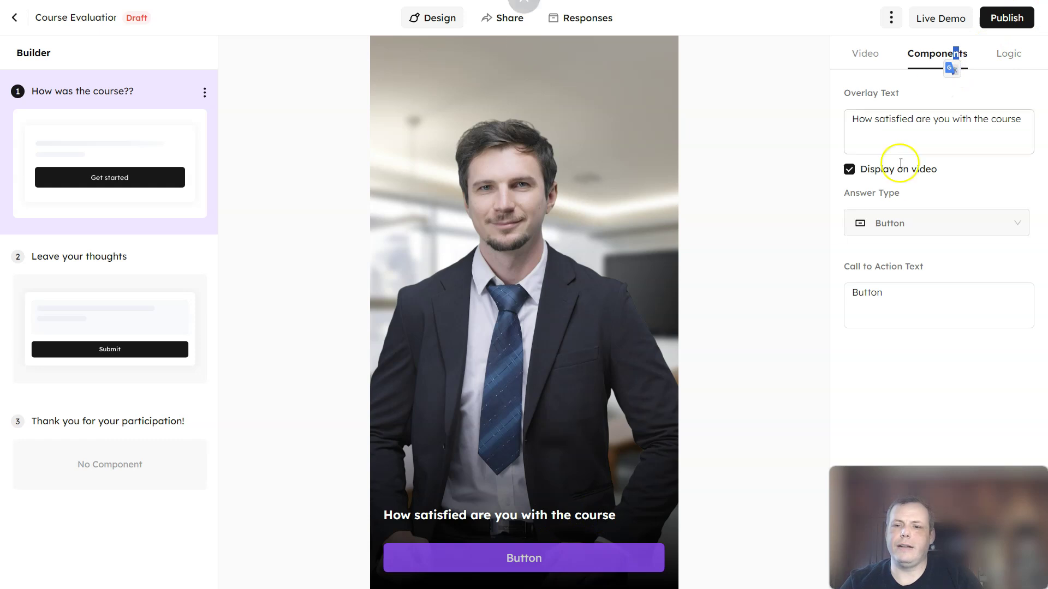
pyautogui.click(916, 223)
pyautogui.click(905, 312)
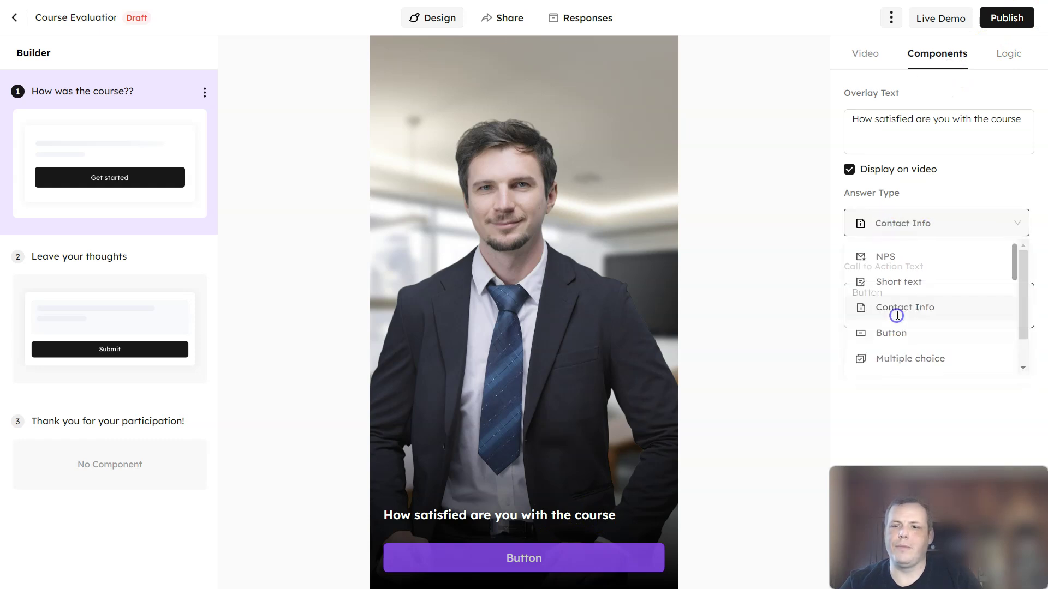
# Check the Next Page logic still routes to Leave your thoughts, switching between Components and Logic.
pyautogui.click(1009, 53)
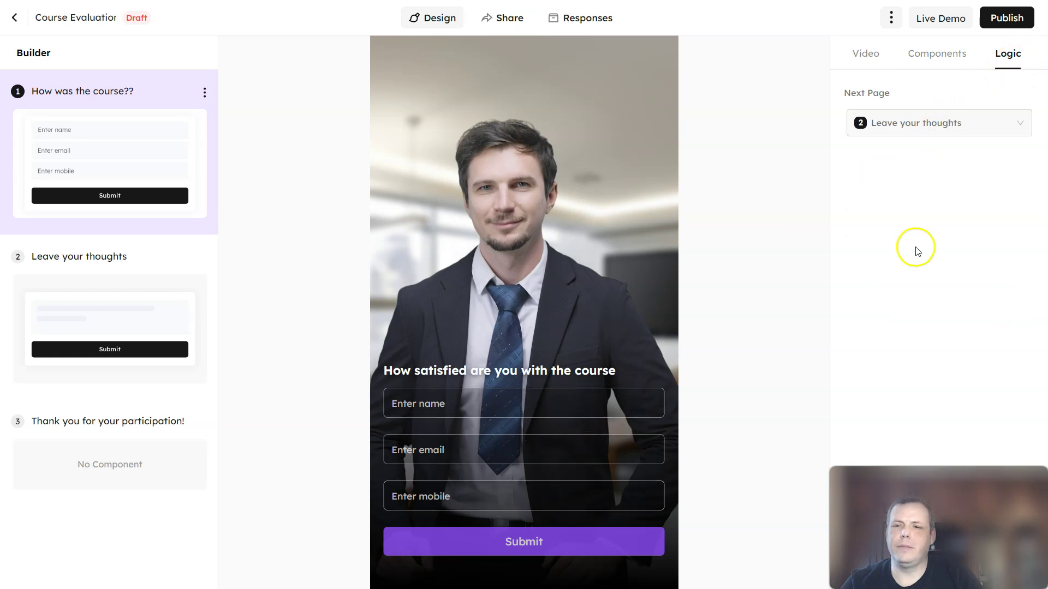
pyautogui.click(943, 124)
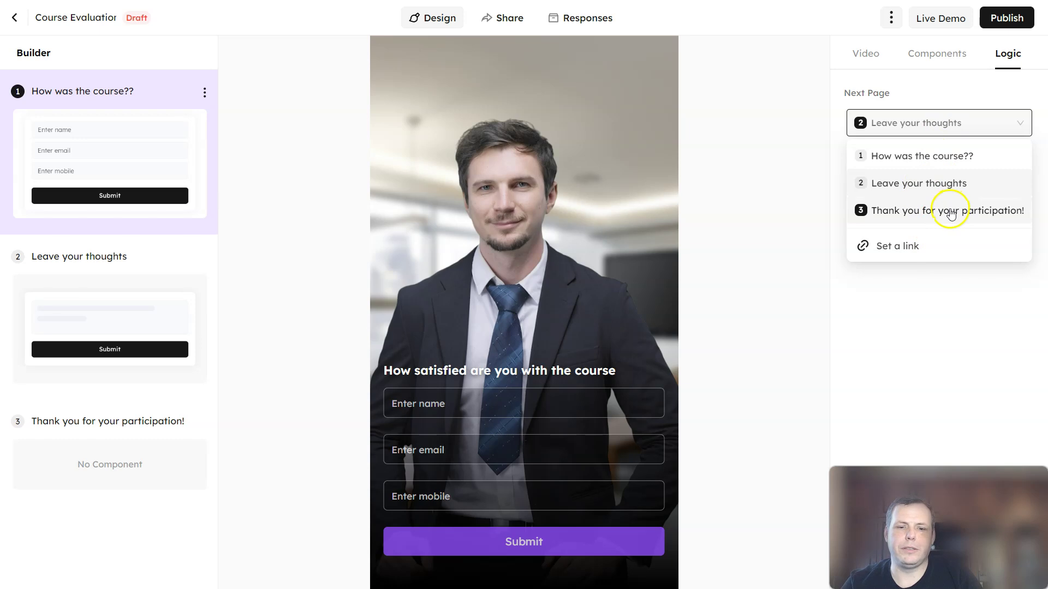
pyautogui.click(937, 53)
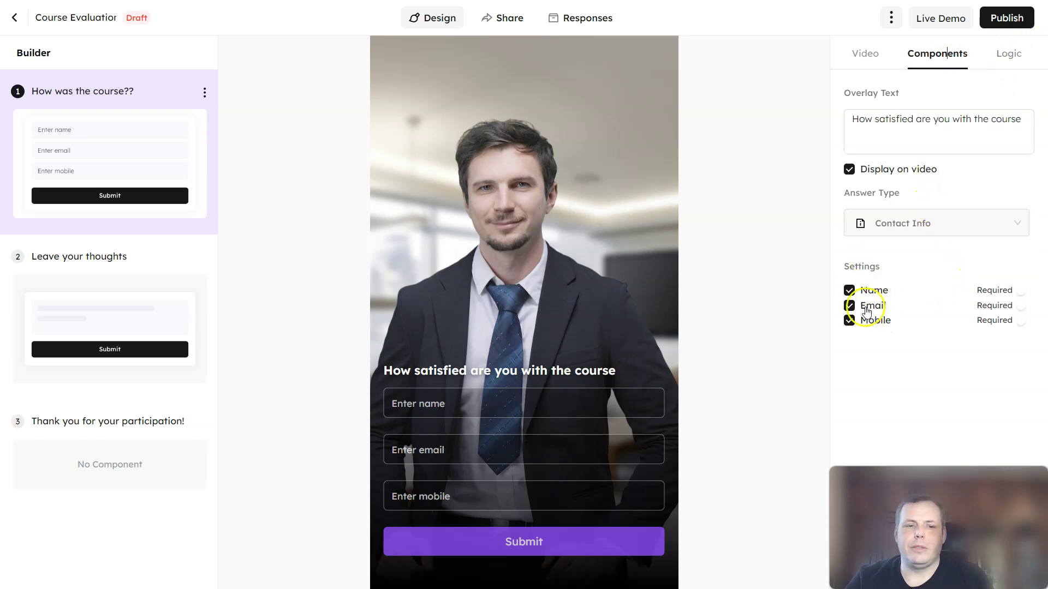
pyautogui.click(1007, 54)
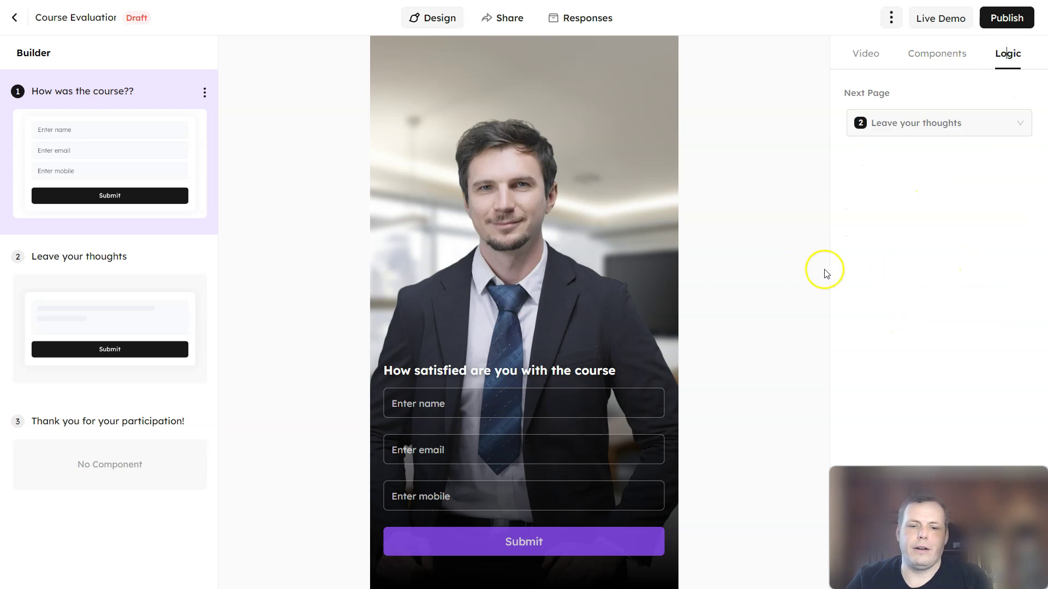
pyautogui.click(1014, 22)
pyautogui.click(521, 313)
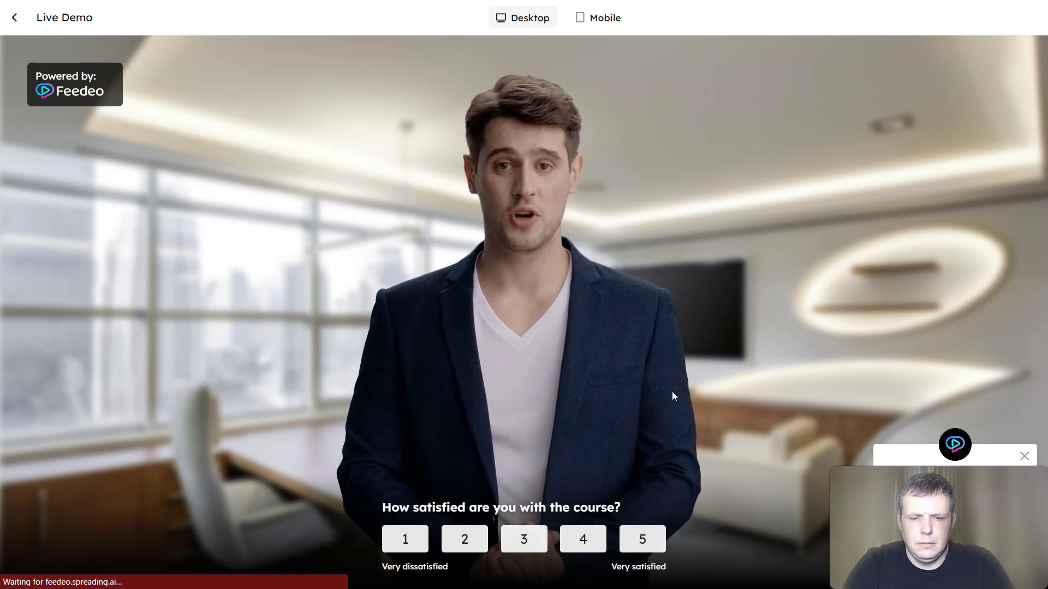
pyautogui.click(386, 432)
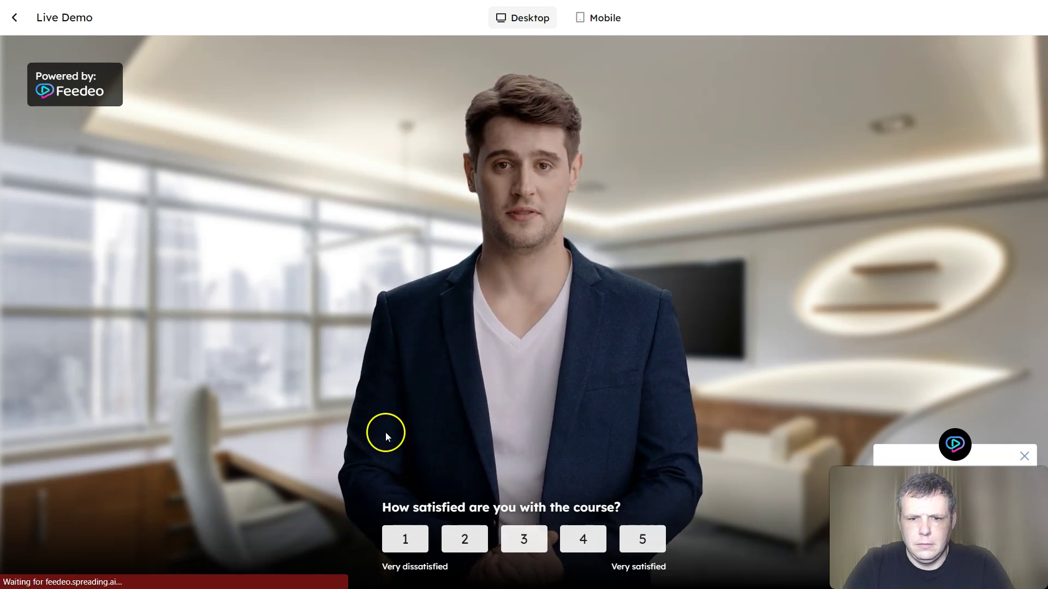
pyautogui.click(529, 437)
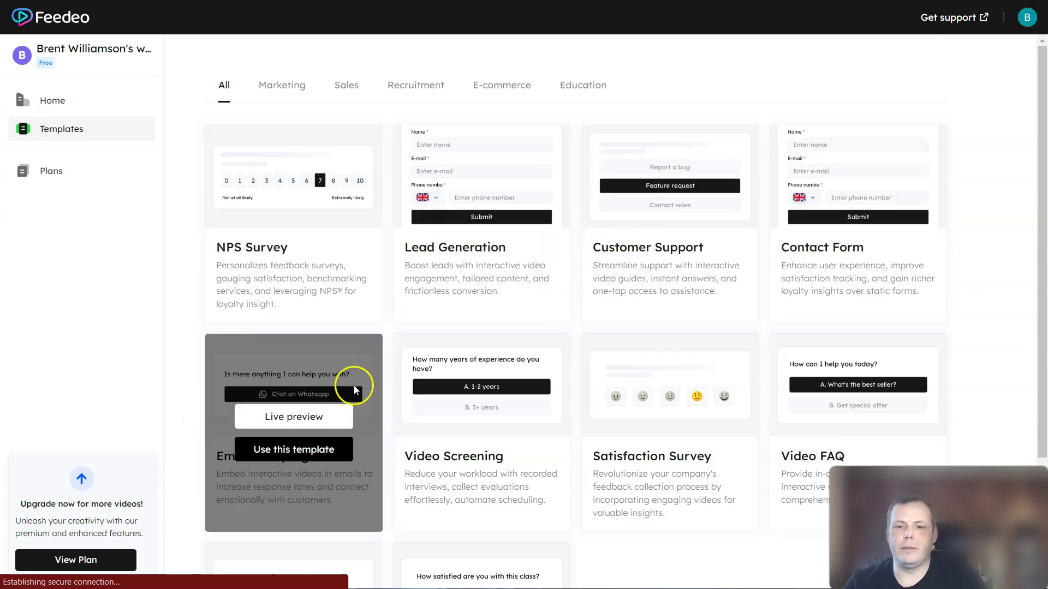
pyautogui.scroll(-1, 549, 328)
pyautogui.scroll(1, 311, 270)
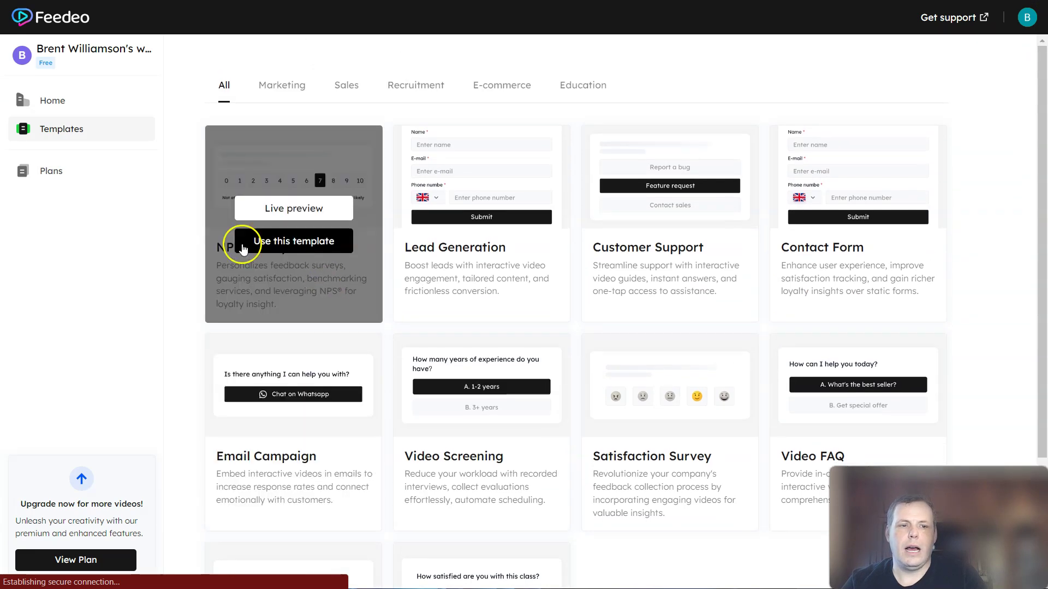
# Go to the workspace Home listing the Course Evaluation and NPS Survey drafts.
pyautogui.click(52, 100)
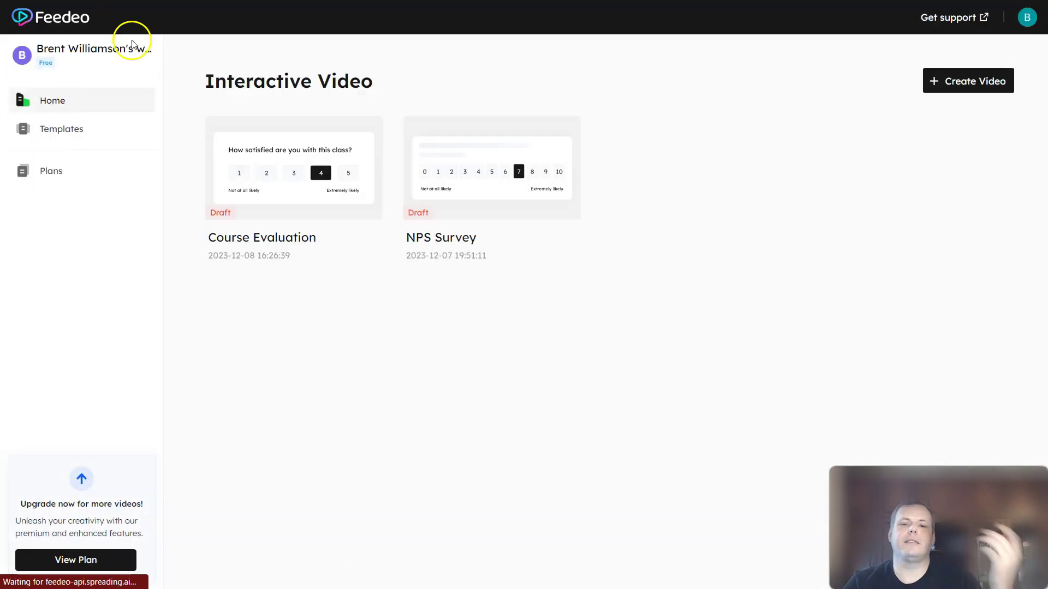